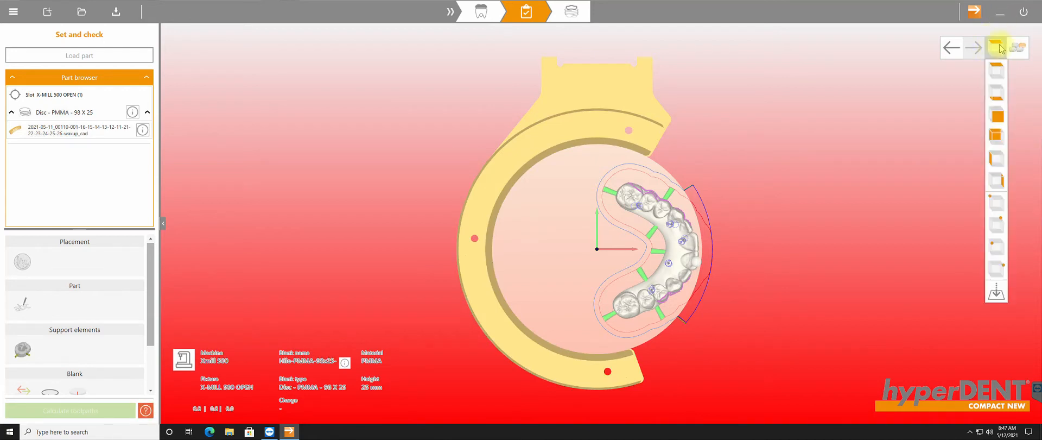
Hide the fixture that surrounds the PMMA disc so only the blank and the nested bridge are shown
{"action": "mouse_move", "coordinate": [1028, 51]}
{"action": "left_click", "coordinate": [1018, 136]}
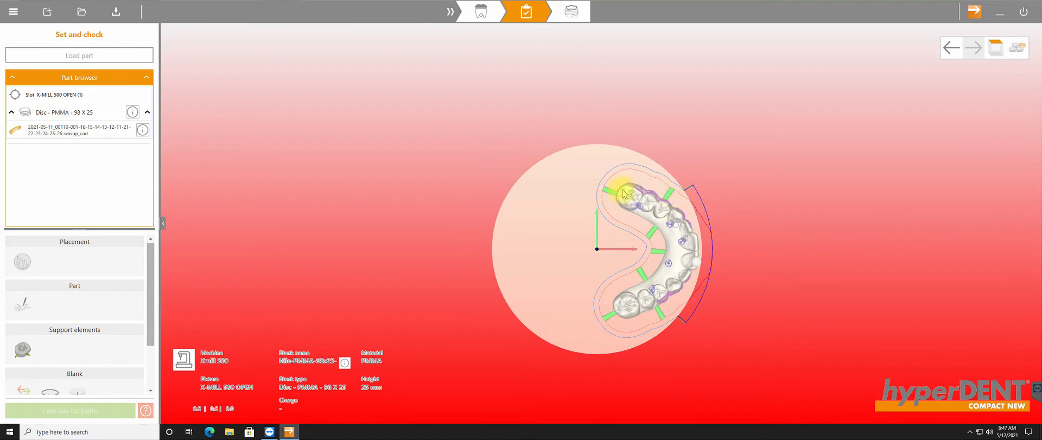
{"action": "scroll", "coordinate": [655, 225], "scroll_direction": "up", "scroll_amount": 5}
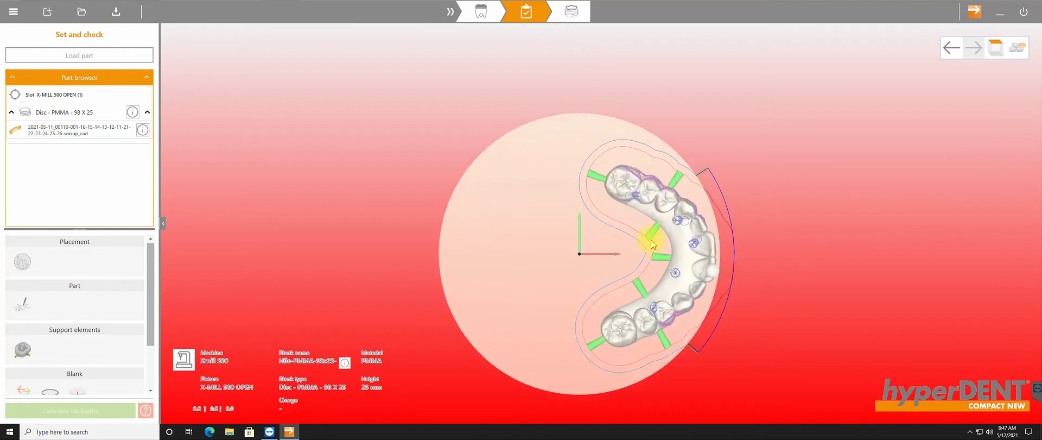
{"action": "middle_click_drag", "start_coordinate": [662, 305], "coordinate": [691, 271]}
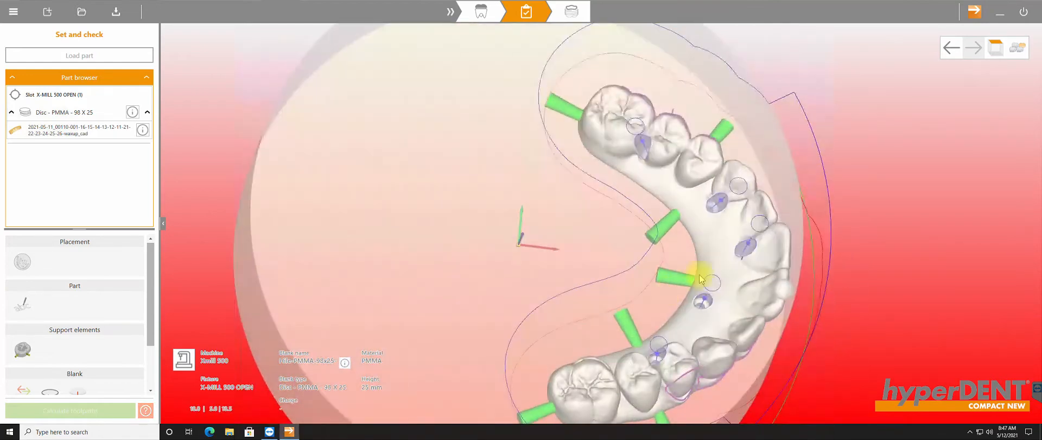
Check the screw channel information of four channels on the occlusal side of the bridge, one after another
{"action": "left_click", "coordinate": [639, 145]}
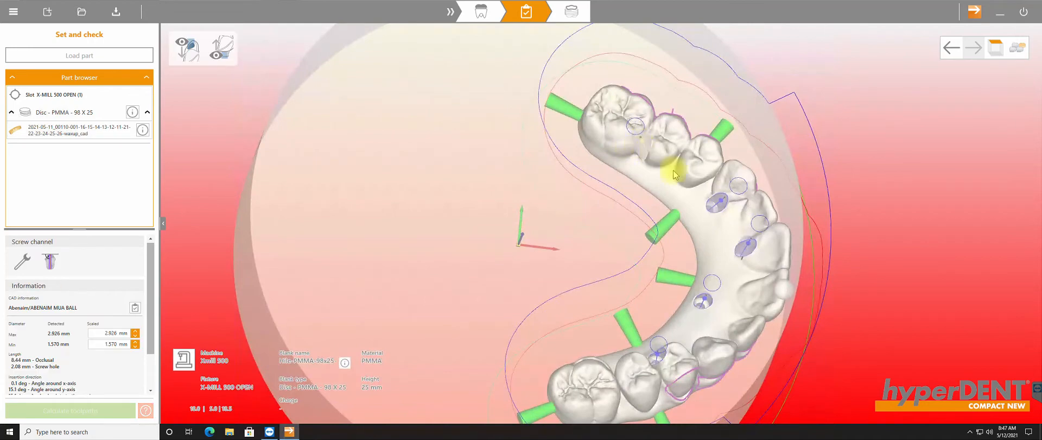
{"action": "middle_click_drag", "start_coordinate": [739, 245], "coordinate": [685, 207]}
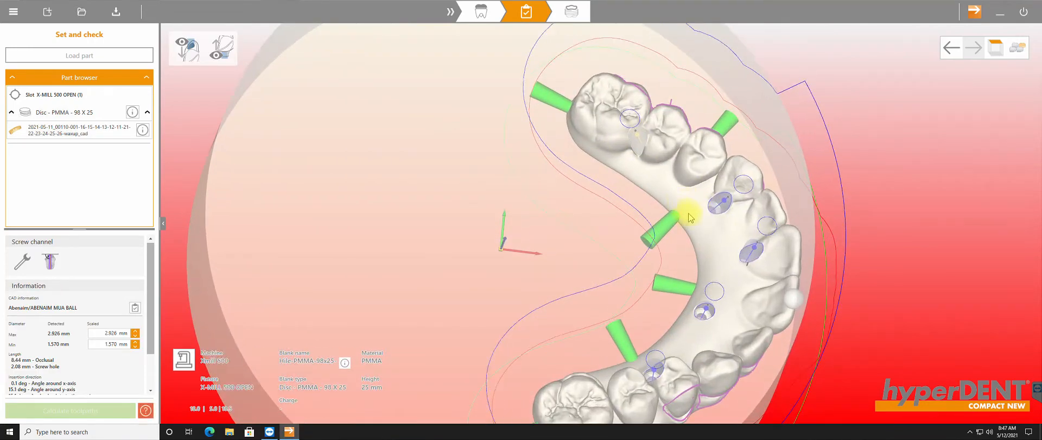
{"action": "left_click", "coordinate": [725, 203]}
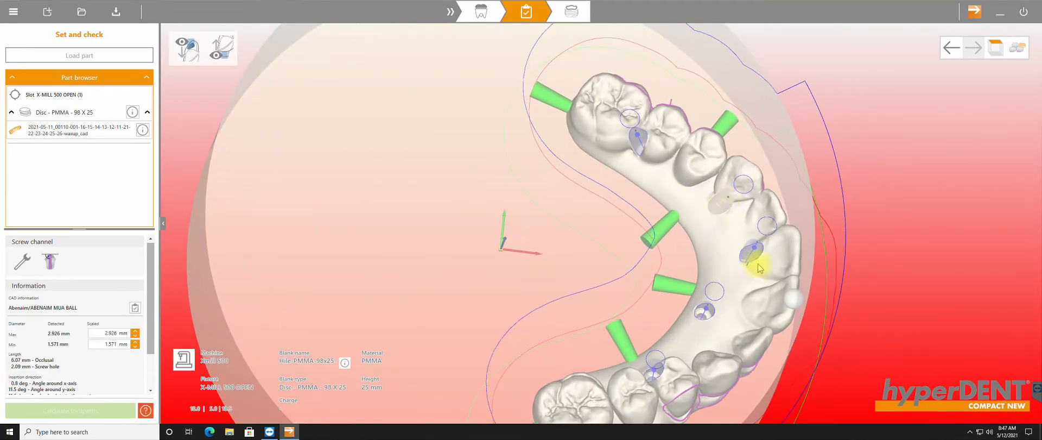
{"action": "left_click", "coordinate": [753, 245]}
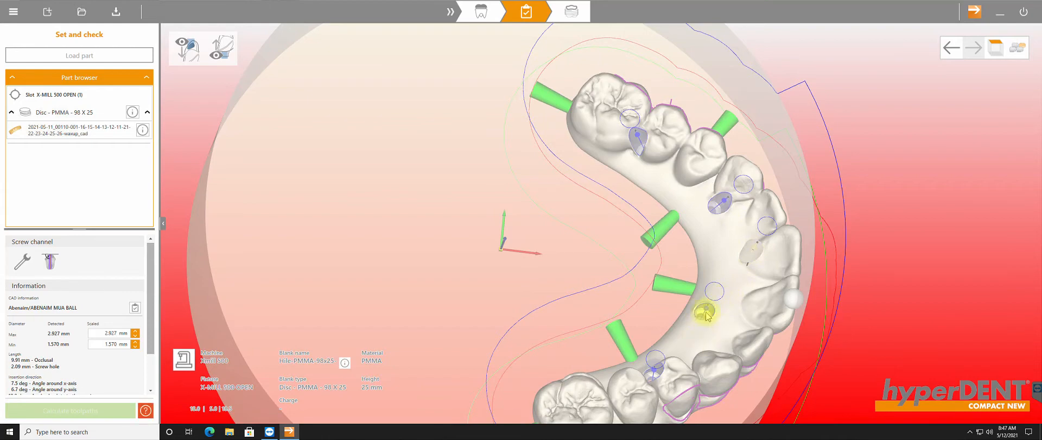
{"action": "left_click", "coordinate": [705, 312]}
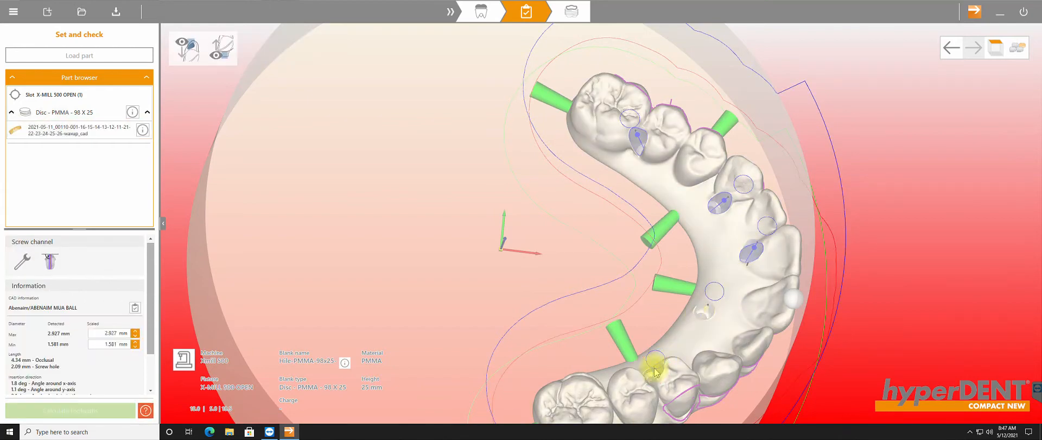
Select the bridge and examine the implant interfaces and screw holes from its cavity side
{"action": "left_click", "coordinate": [571, 228]}
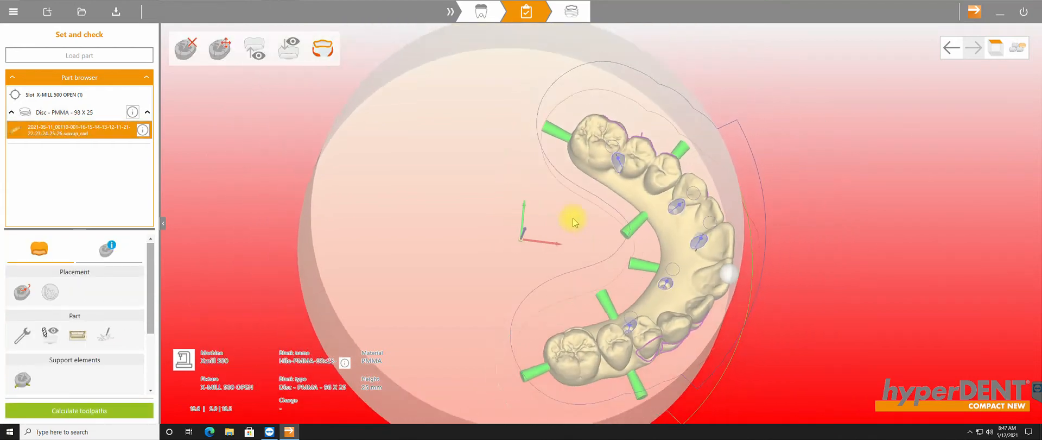
{"action": "right_click_drag", "start_coordinate": [611, 209], "coordinate": [609, 232]}
{"action": "right_click", "coordinate": [686, 244]}
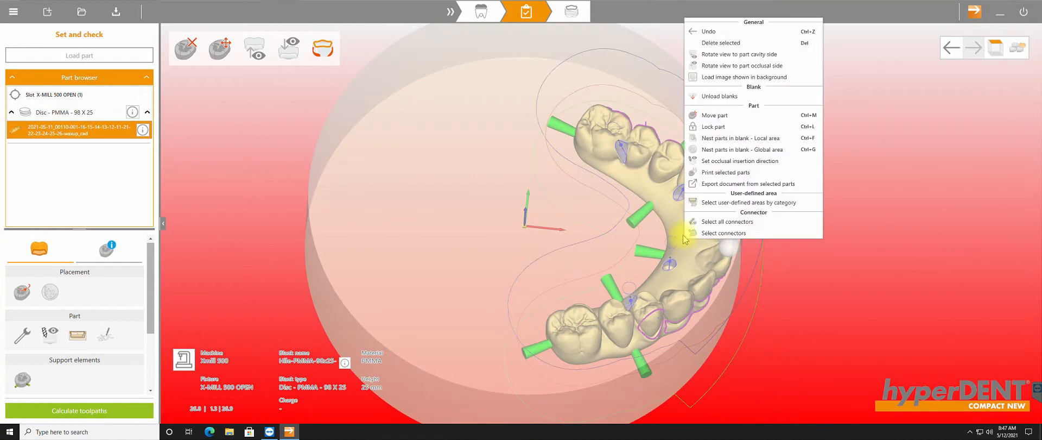
{"action": "left_click", "coordinate": [489, 202]}
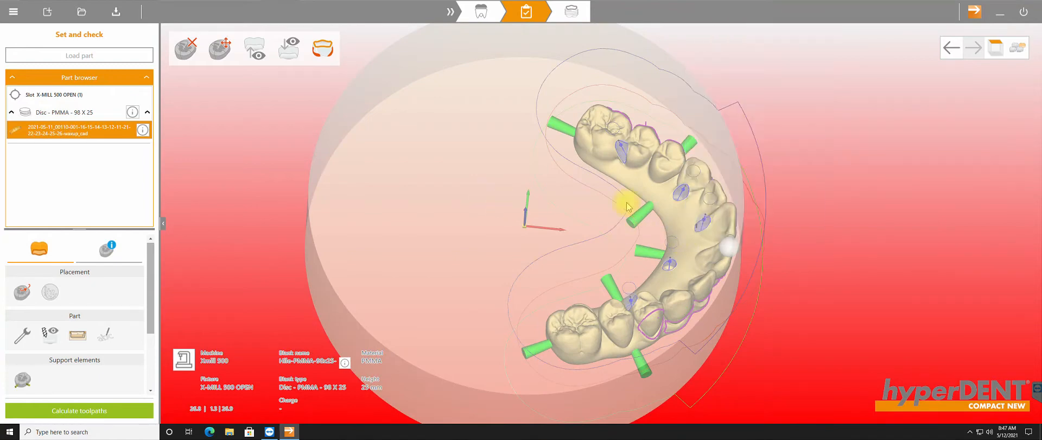
{"action": "right_click_drag", "start_coordinate": [628, 204], "coordinate": [653, 31]}
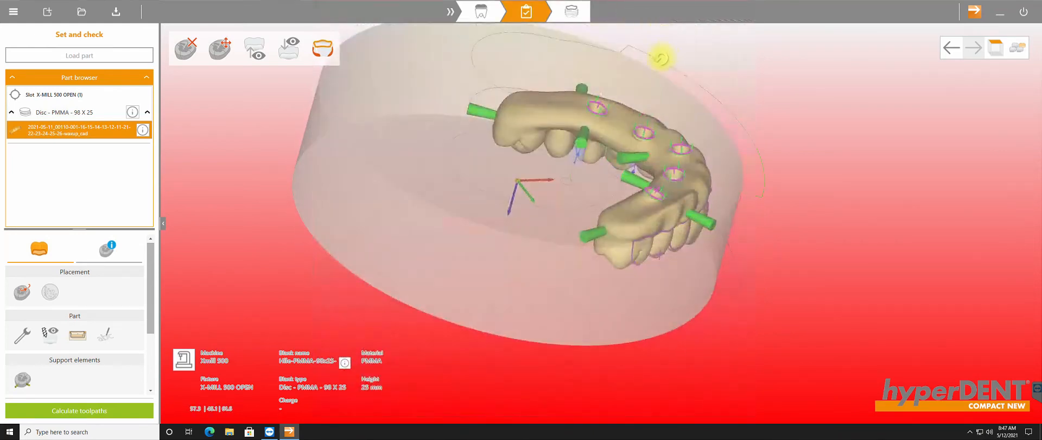
{"action": "right_click_drag", "start_coordinate": [660, 58], "coordinate": [609, 144]}
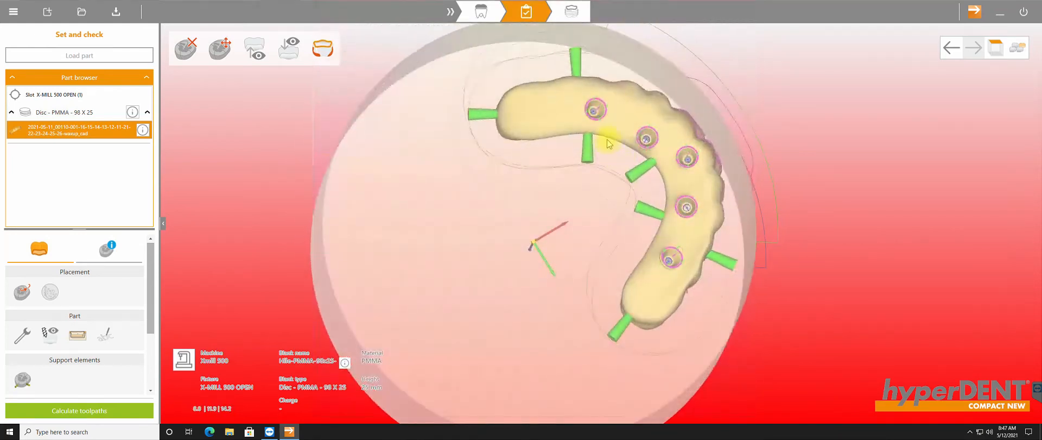
{"action": "scroll", "coordinate": [607, 144], "scroll_direction": "up", "scroll_amount": 8}
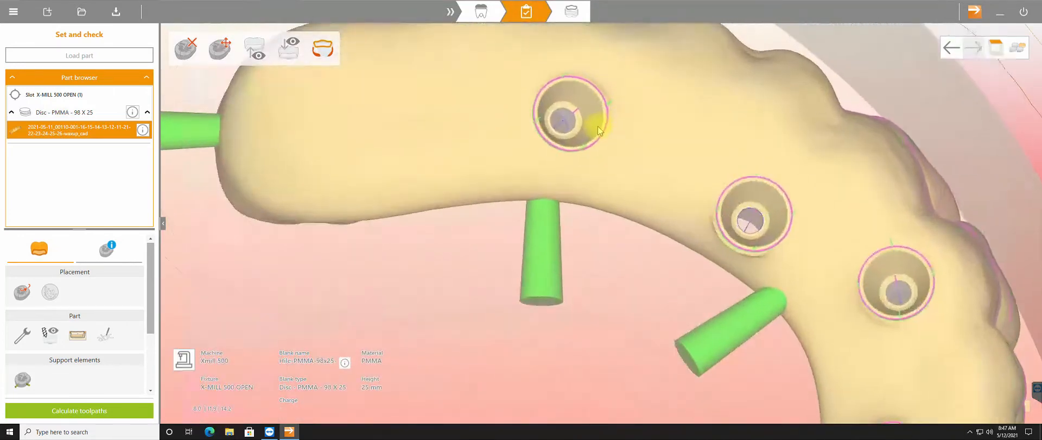
{"action": "scroll", "coordinate": [599, 130], "scroll_direction": "up", "scroll_amount": 4}
{"action": "right_click_drag", "start_coordinate": [587, 141], "coordinate": [598, 142]}
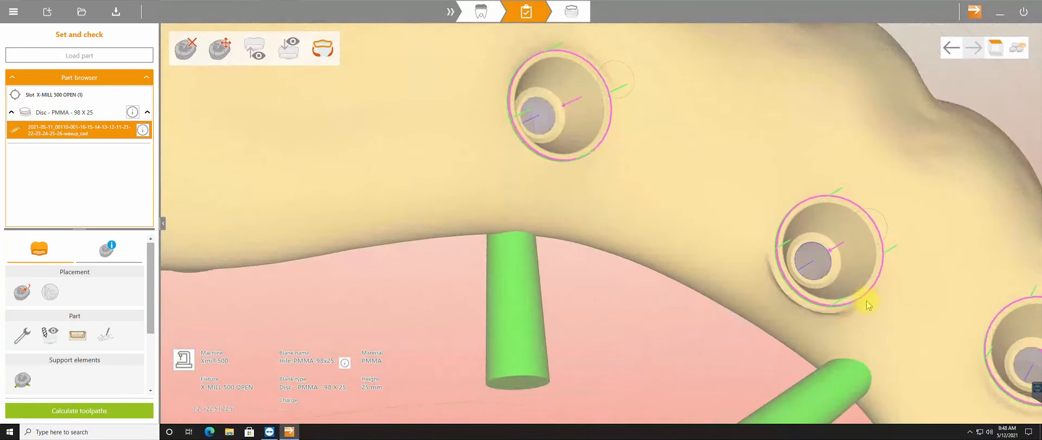
{"action": "scroll", "coordinate": [830, 274], "scroll_direction": "up", "scroll_amount": 2}
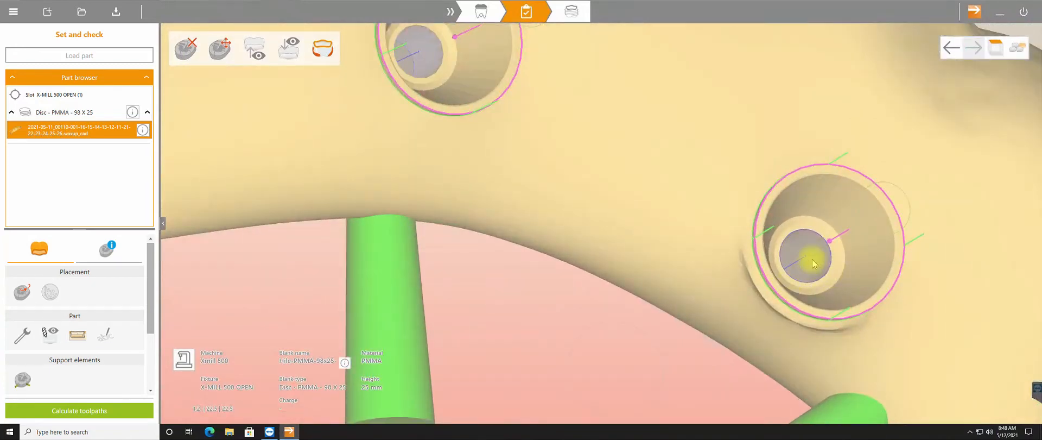
Inspect the screw channel of the second implant from the cavity side, including how it fits the drill hole's edge
{"action": "left_click", "coordinate": [806, 262]}
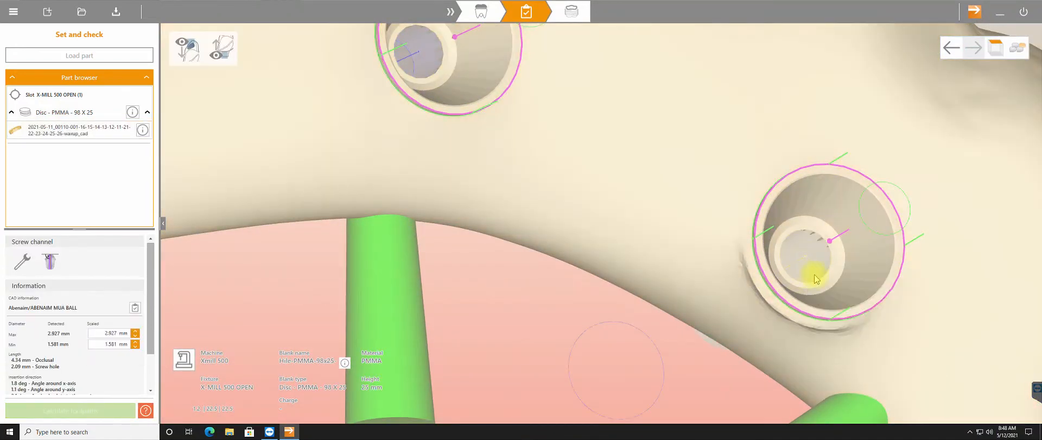
{"action": "scroll", "coordinate": [814, 277], "scroll_direction": "up", "scroll_amount": 2}
{"action": "scroll", "coordinate": [815, 275], "scroll_direction": "up", "scroll_amount": 3}
{"action": "mouse_move", "coordinate": [814, 276]}
{"action": "middle_mouse_down"}
{"action": "mouse_move", "coordinate": [830, 273]}
{"action": "mouse_move", "coordinate": [779, 288]}
{"action": "mouse_move", "coordinate": [802, 268]}
{"action": "mouse_move", "coordinate": [795, 274]}
{"action": "middle_mouse_up"}
{"action": "left_click", "coordinate": [441, 378]}
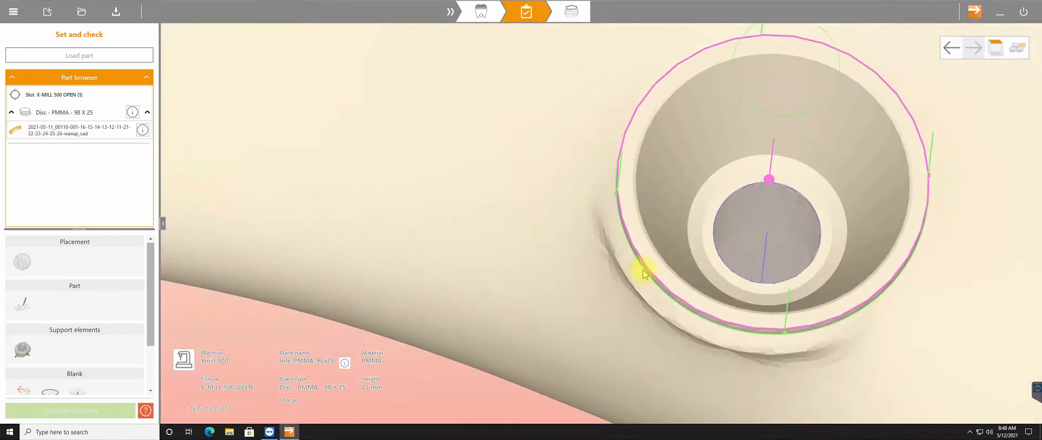
{"action": "middle_click_drag", "start_coordinate": [767, 213], "coordinate": [744, 185]}
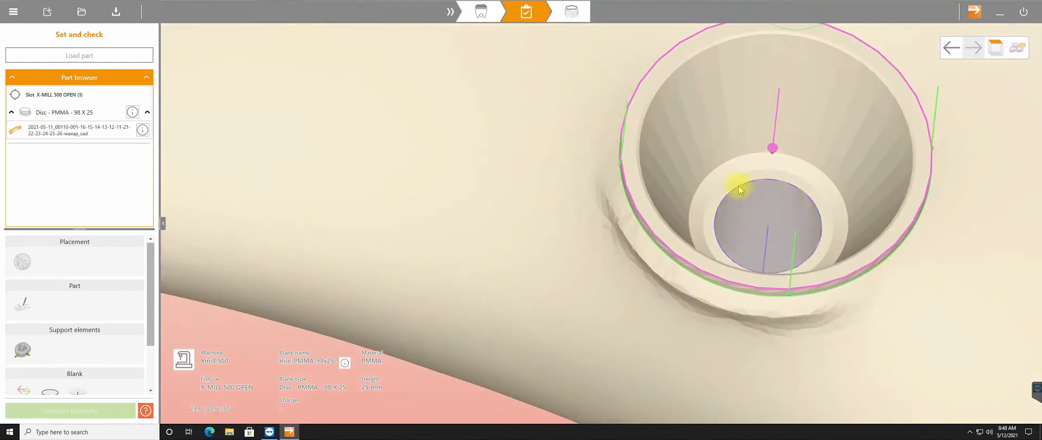
{"action": "scroll", "coordinate": [828, 195], "scroll_direction": "down", "scroll_amount": 6}
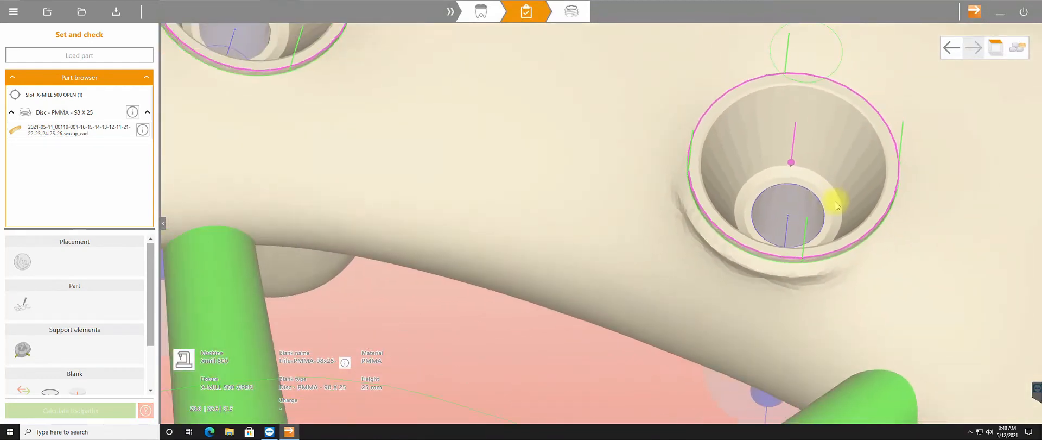
Inspect the first implant's screw channel and its emergence margin line up close from the cavity side, ending with the screw channel selected
{"action": "scroll", "coordinate": [483, 60], "scroll_direction": "up", "scroll_amount": 4}
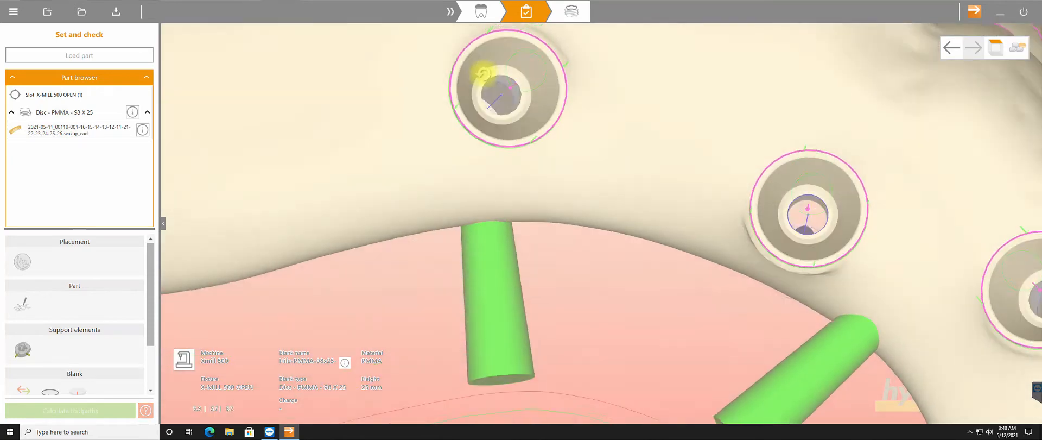
{"action": "scroll", "coordinate": [494, 124], "scroll_direction": "up", "scroll_amount": 5}
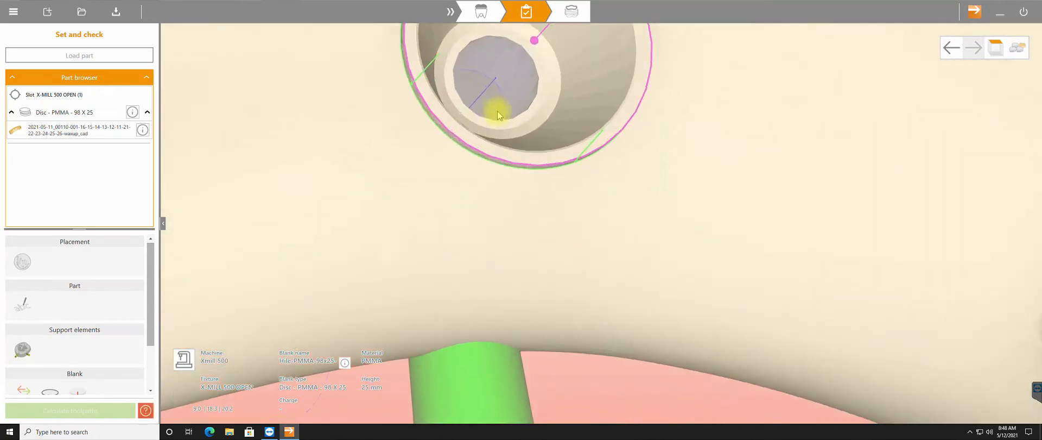
{"action": "scroll", "coordinate": [496, 76], "scroll_direction": "up", "scroll_amount": 3}
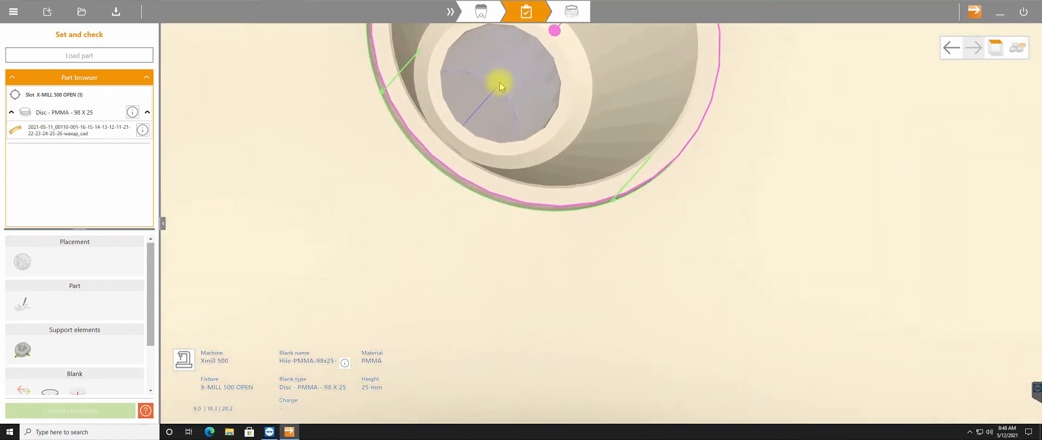
{"action": "left_click", "coordinate": [500, 87]}
{"action": "scroll", "coordinate": [502, 98], "scroll_direction": "up", "scroll_amount": 3}
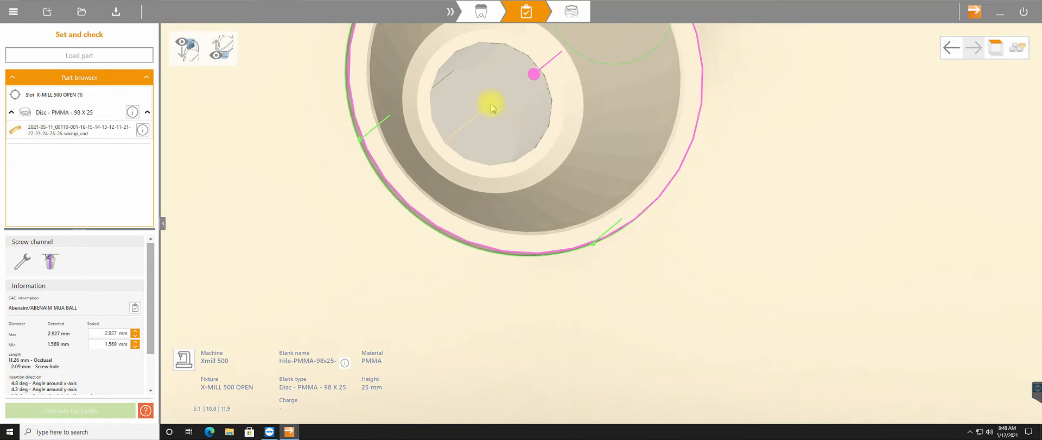
{"action": "mouse_move", "coordinate": [491, 107]}
{"action": "left_click", "coordinate": [679, 165]}
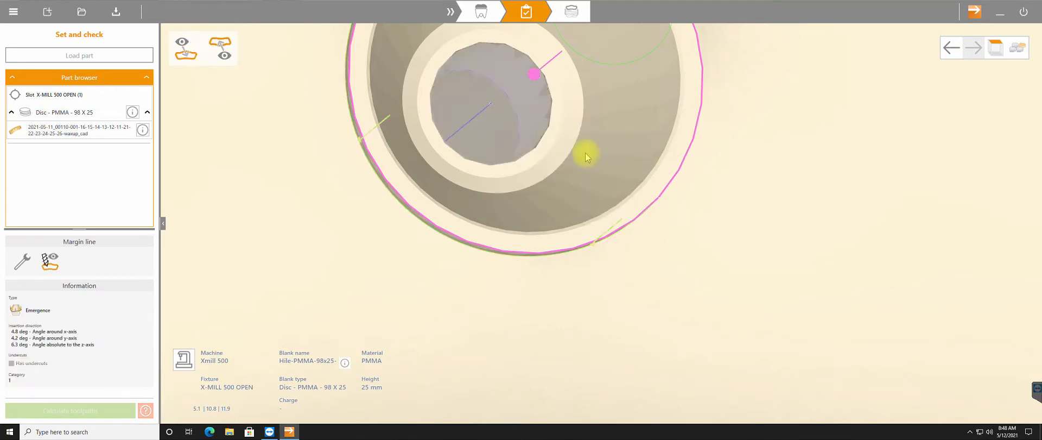
{"action": "right_click_drag", "start_coordinate": [521, 122], "coordinate": [520, 116]}
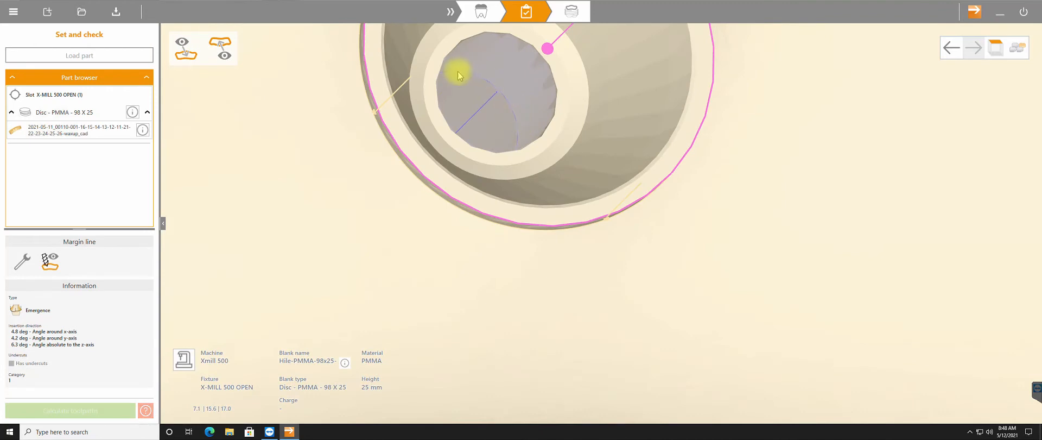
{"action": "left_click", "coordinate": [497, 92]}
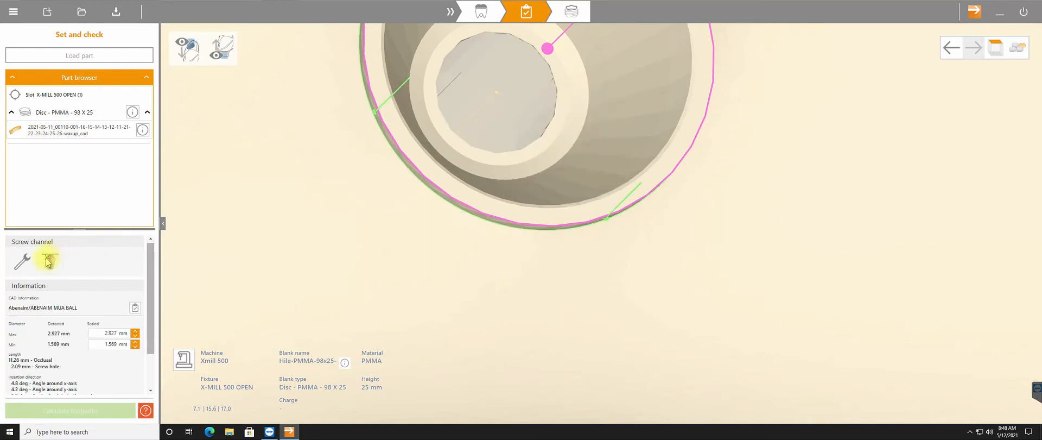
Open the selected screw channel in the Implant interface preparation and delete it
{"action": "left_click", "coordinate": [27, 265]}
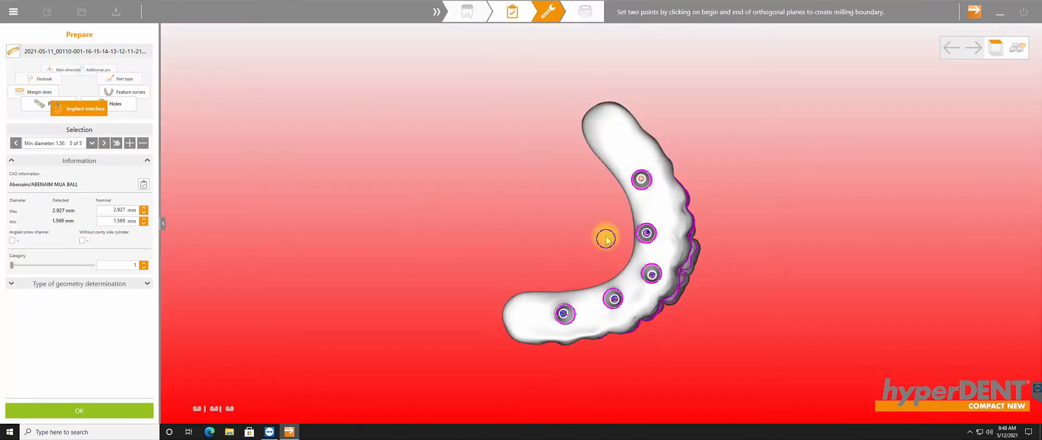
{"action": "middle_click_drag", "start_coordinate": [605, 236], "coordinate": [613, 191]}
{"action": "scroll", "coordinate": [619, 197], "scroll_direction": "up", "scroll_amount": 8}
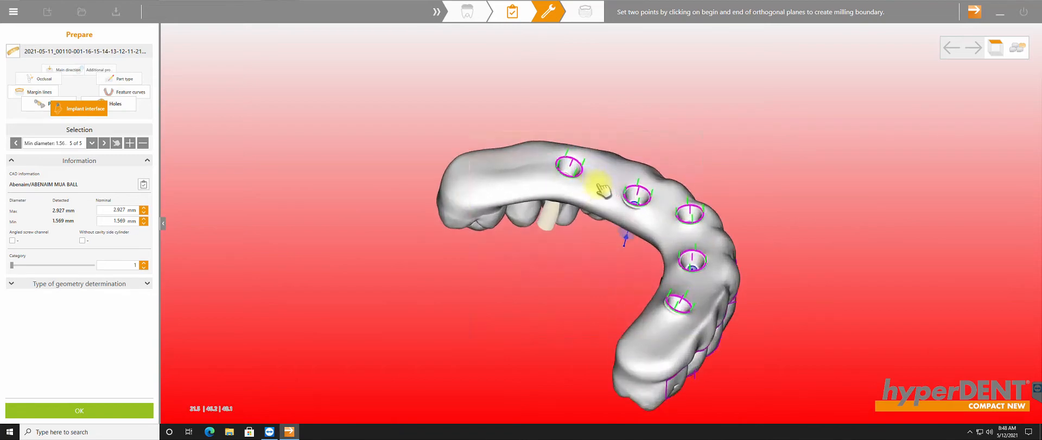
{"action": "scroll", "coordinate": [579, 175], "scroll_direction": "up", "scroll_amount": 2}
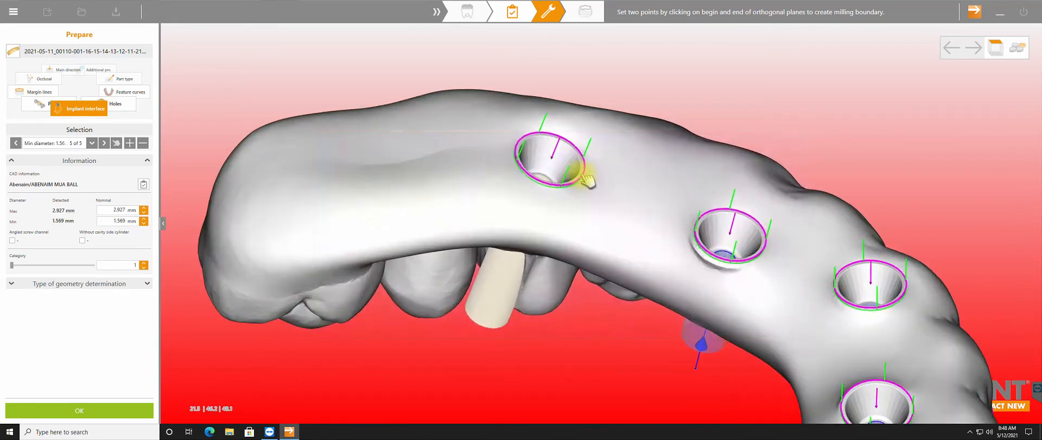
{"action": "middle_click_drag", "start_coordinate": [589, 173], "coordinate": [592, 184]}
{"action": "key", "text": "Delete"}
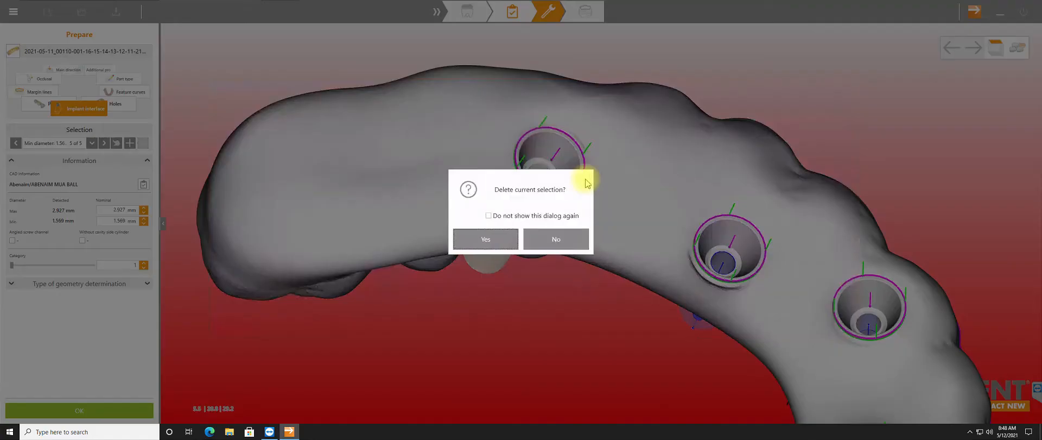
{"action": "left_click", "coordinate": [496, 241]}
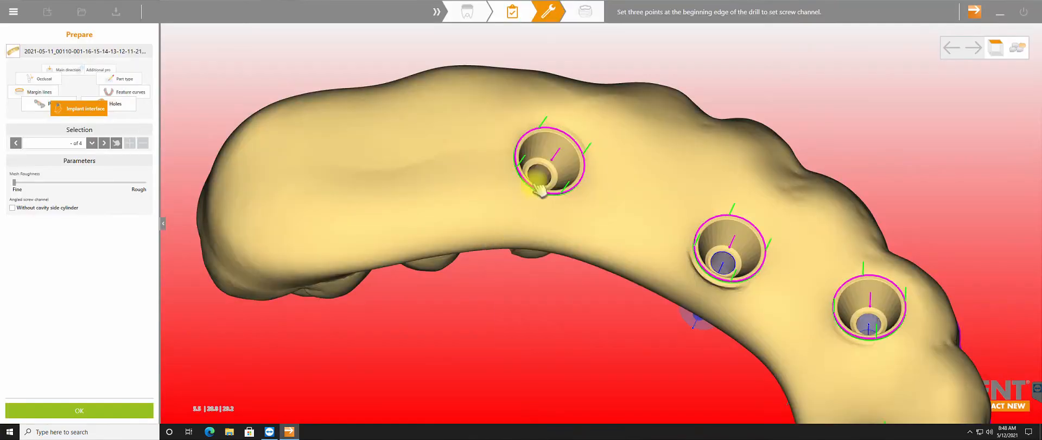
Recreate the deleted screw channel by setting three points on the starting edge of its drill hole, and check its fit
{"action": "scroll", "coordinate": [570, 187], "scroll_direction": "up", "scroll_amount": 5}
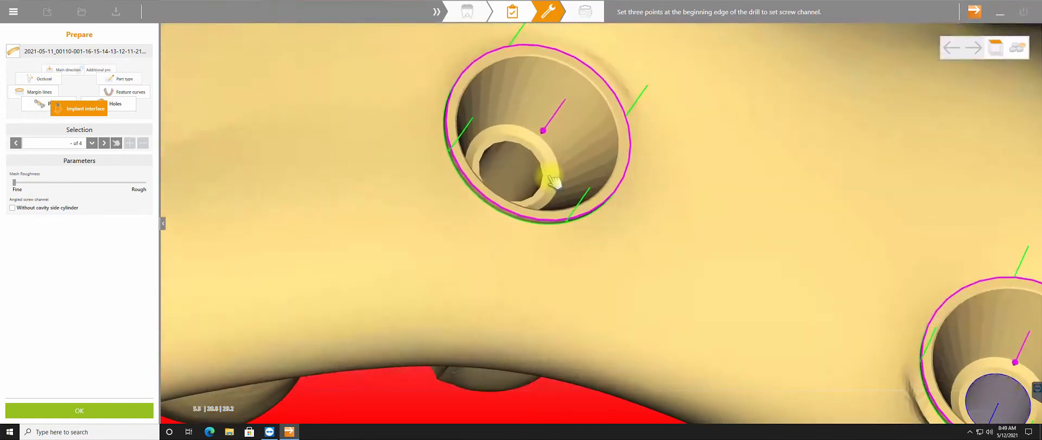
{"action": "middle_click_drag", "start_coordinate": [517, 173], "coordinate": [489, 213]}
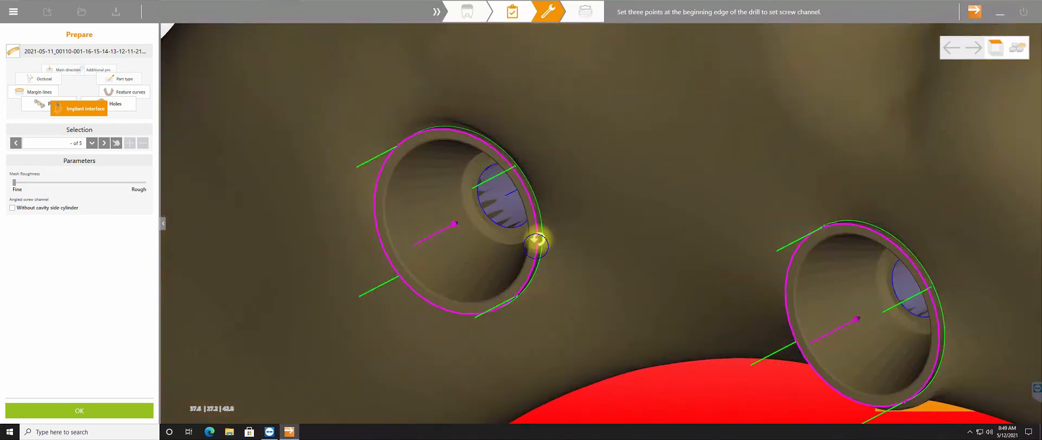
{"action": "middle_click_drag", "start_coordinate": [537, 237], "coordinate": [521, 226]}
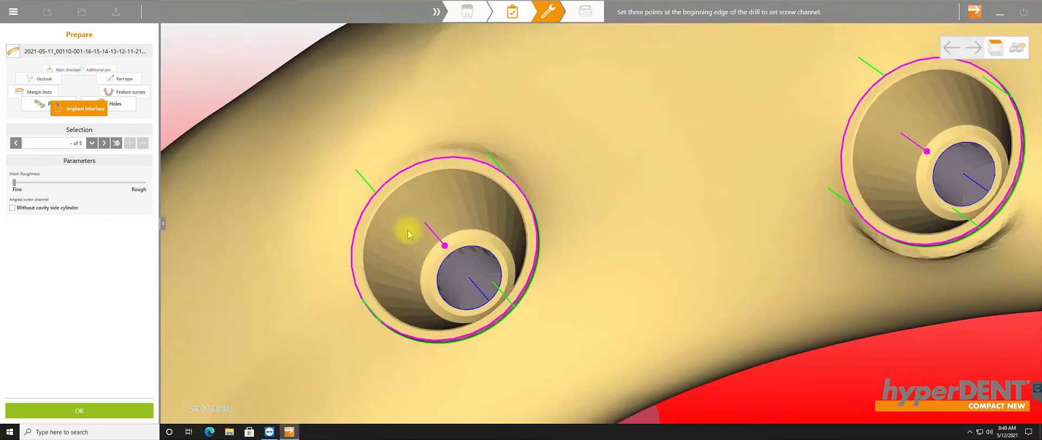
Inspect the screw channels along the arch from the cavity side, then the third implant's channel close up from several angles
{"action": "middle_click_drag", "start_coordinate": [407, 233], "coordinate": [521, 206]}
{"action": "scroll", "coordinate": [521, 199], "scroll_direction": "down", "scroll_amount": 5}
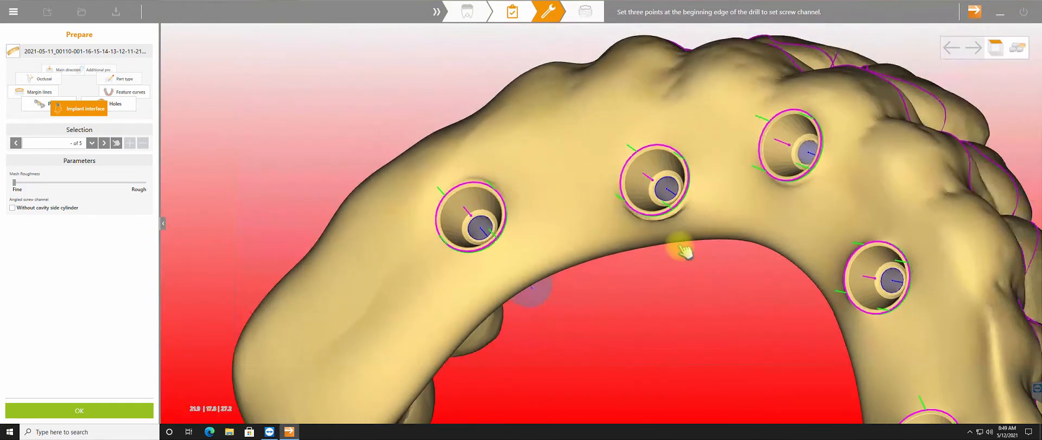
{"action": "mouse_move", "coordinate": [696, 247]}
{"action": "middle_mouse_down"}
{"action": "mouse_move", "coordinate": [705, 241]}
{"action": "mouse_move", "coordinate": [689, 228]}
{"action": "mouse_move", "coordinate": [712, 226]}
{"action": "mouse_move", "coordinate": [712, 242]}
{"action": "middle_mouse_up"}
{"action": "scroll", "coordinate": [494, 185], "scroll_direction": "down", "scroll_amount": 4}
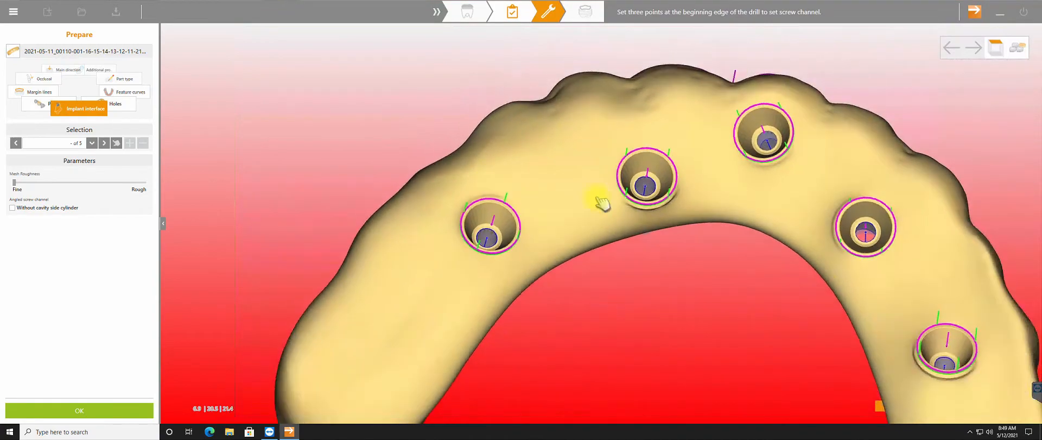
{"action": "scroll", "coordinate": [781, 182], "scroll_direction": "up", "scroll_amount": 3}
{"action": "scroll", "coordinate": [806, 114], "scroll_direction": "up", "scroll_amount": 8}
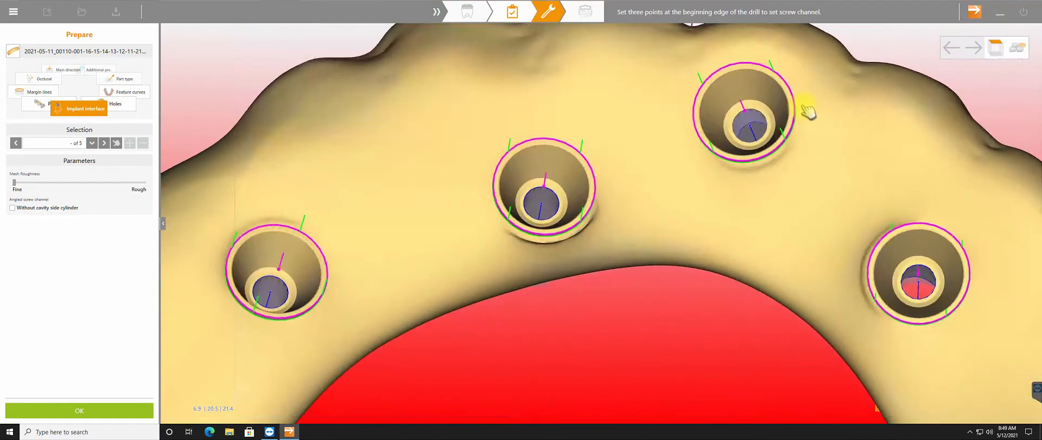
{"action": "scroll", "coordinate": [782, 119], "scroll_direction": "up", "scroll_amount": 2}
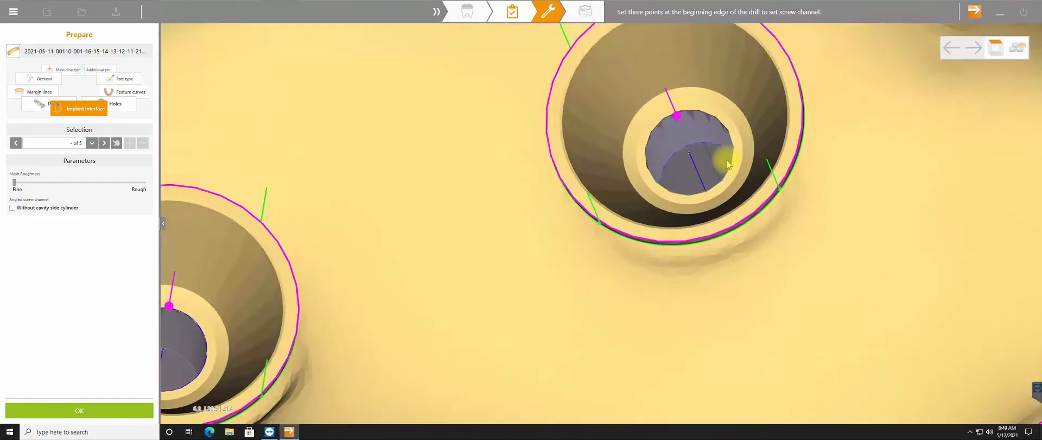
{"action": "mouse_move", "coordinate": [341, 143]}
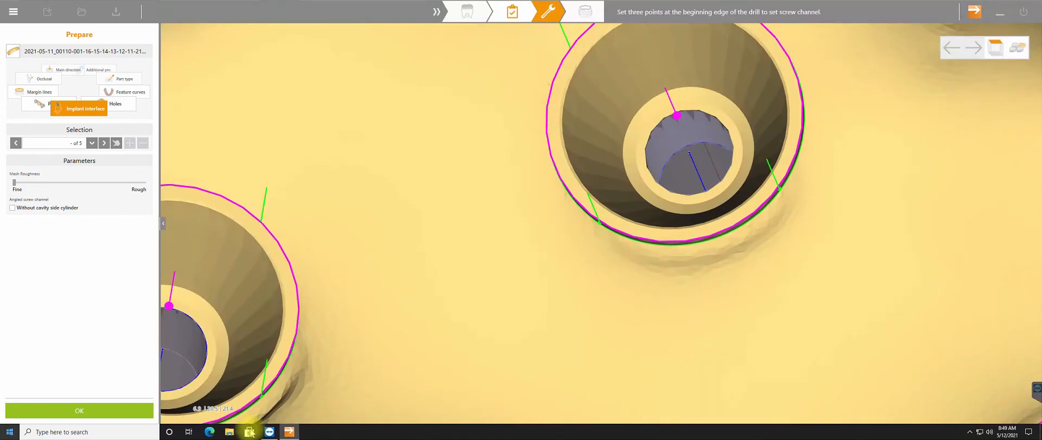
{"action": "middle_click_drag", "start_coordinate": [293, 386], "coordinate": [205, 352]}
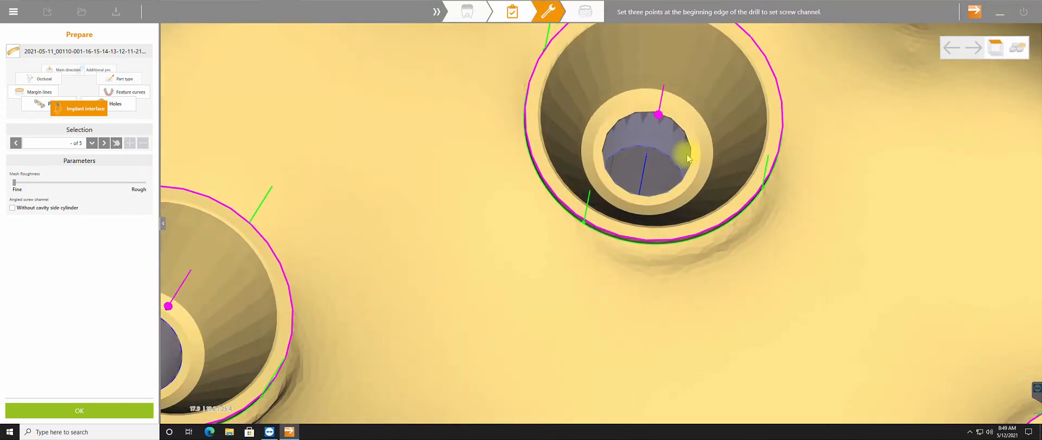
{"action": "middle_click_drag", "start_coordinate": [723, 150], "coordinate": [724, 168]}
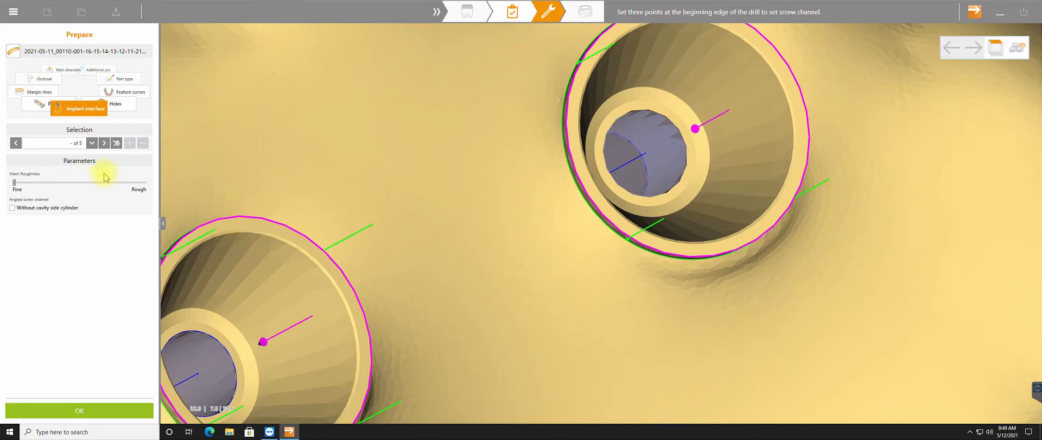
Select the third implant's screw channel in the Implant interface preparation and delete it
{"action": "left_click", "coordinate": [103, 143]}
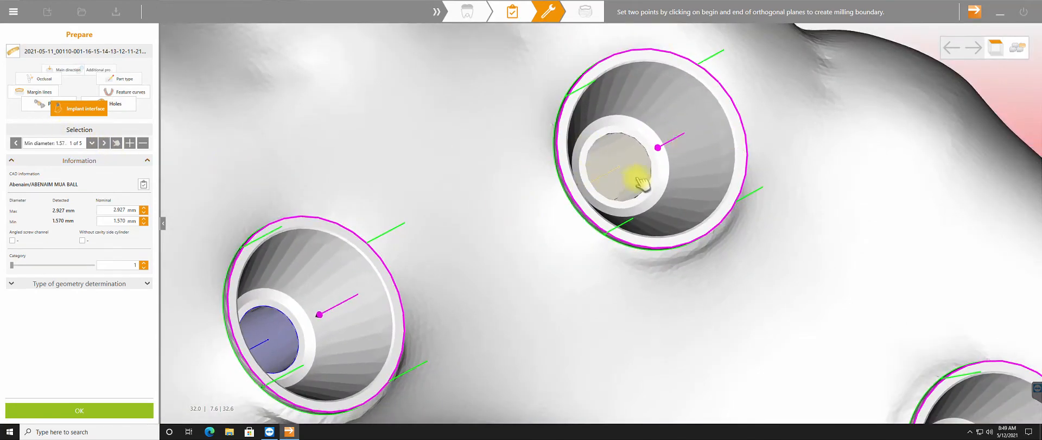
{"action": "key", "text": "Delete"}
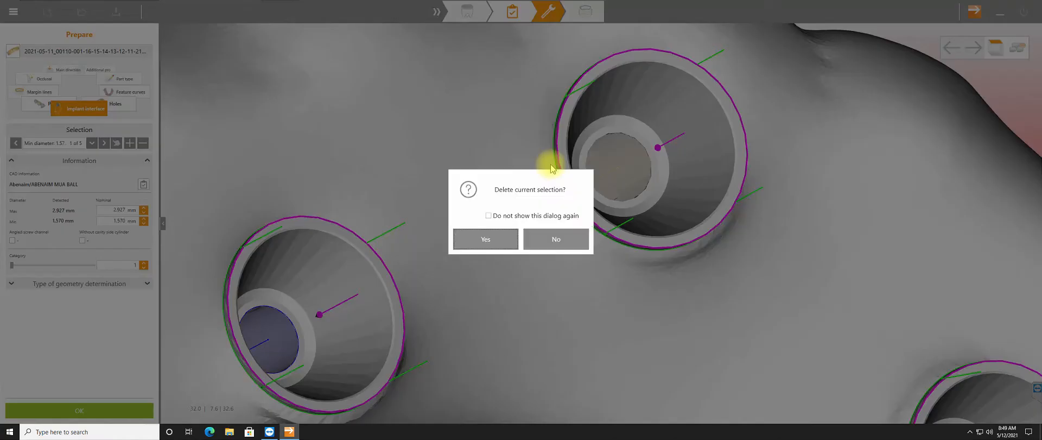
{"action": "left_click", "coordinate": [484, 239]}
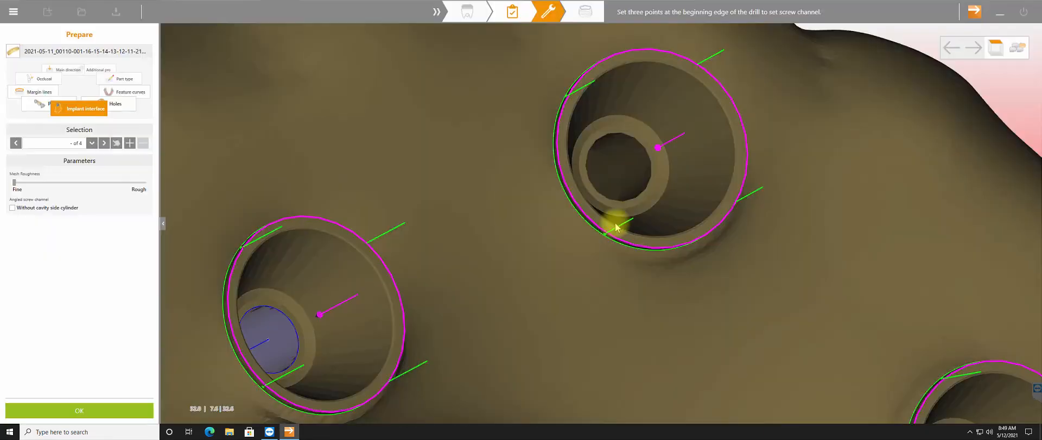
Recreate the third implant's screw channel by setting three points on the starting edge of its drill hole
{"action": "middle_click_drag", "start_coordinate": [632, 147], "coordinate": [585, 185]}
{"action": "left_click", "coordinate": [647, 194]}
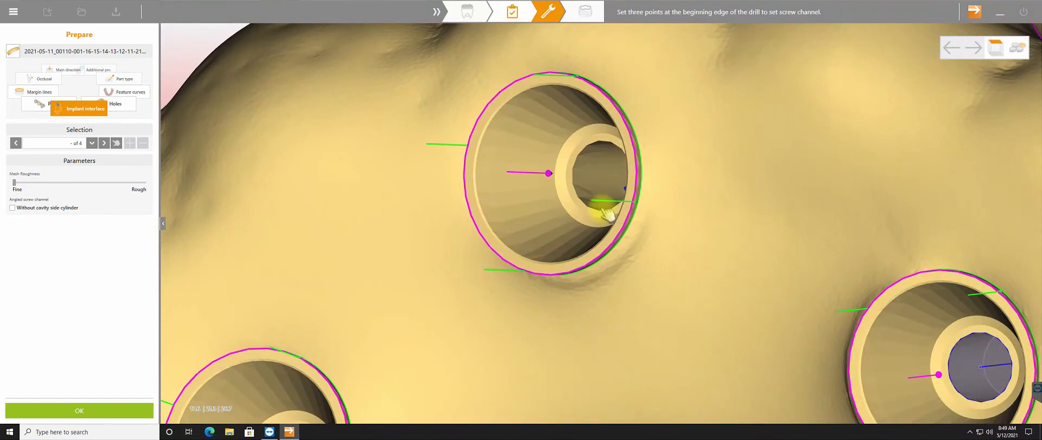
{"action": "left_click", "coordinate": [603, 209]}
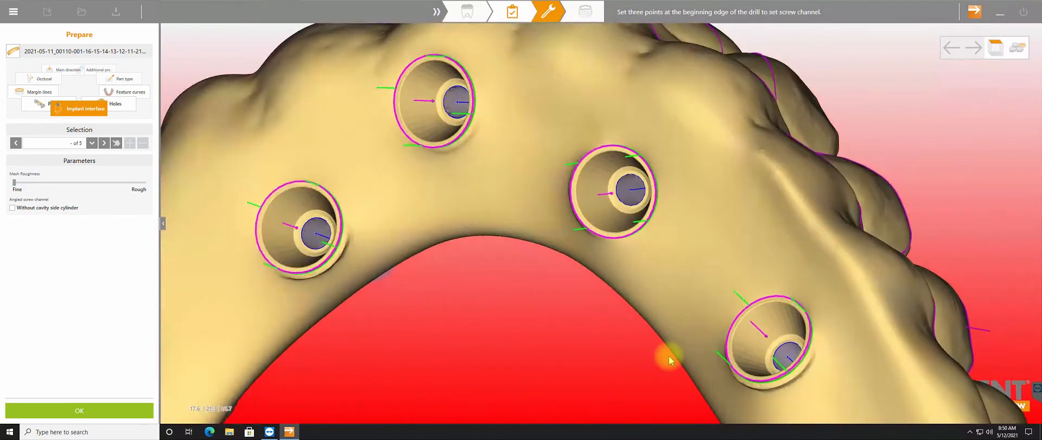
Check the remaining screw channels from the cavity side and confirm the Implant interface preparation
{"action": "scroll", "coordinate": [668, 358], "scroll_direction": "up", "scroll_amount": 2}
{"action": "scroll", "coordinate": [617, 147], "scroll_direction": "up", "scroll_amount": 2}
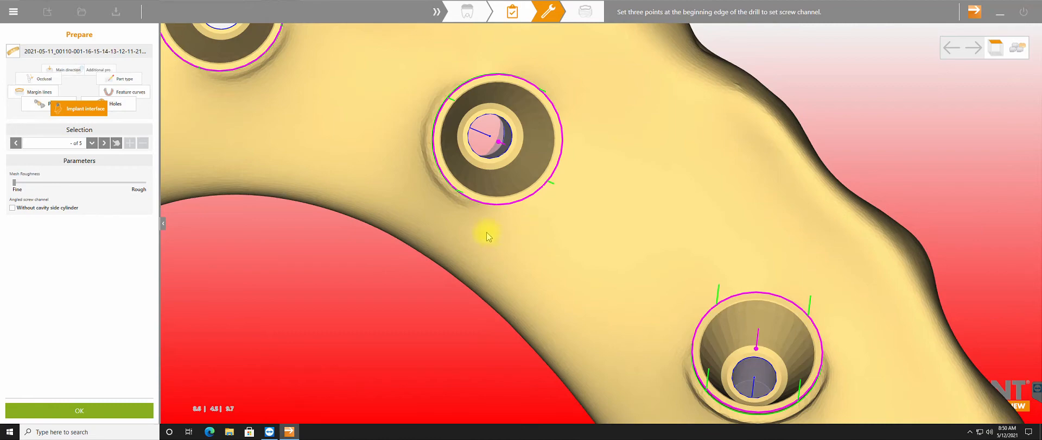
{"action": "scroll", "coordinate": [538, 214], "scroll_direction": "down", "scroll_amount": 6}
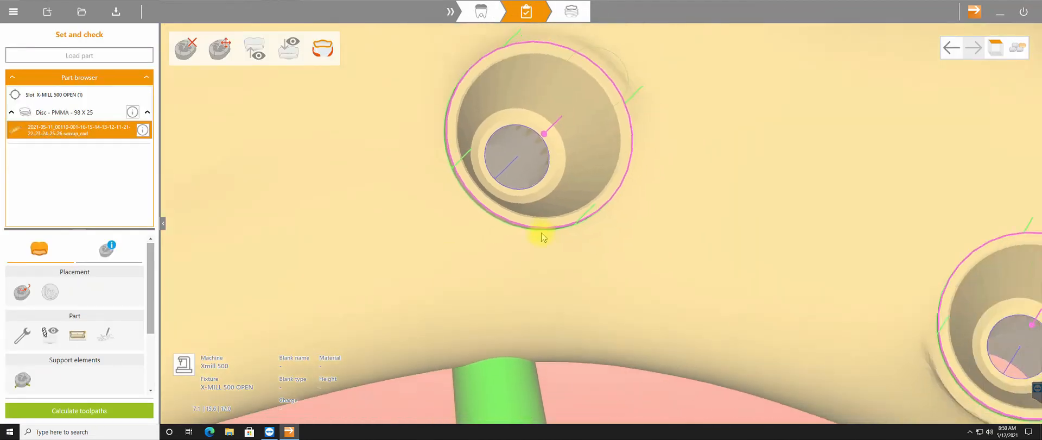
{"action": "scroll", "coordinate": [527, 239], "scroll_direction": "down", "scroll_amount": 5}
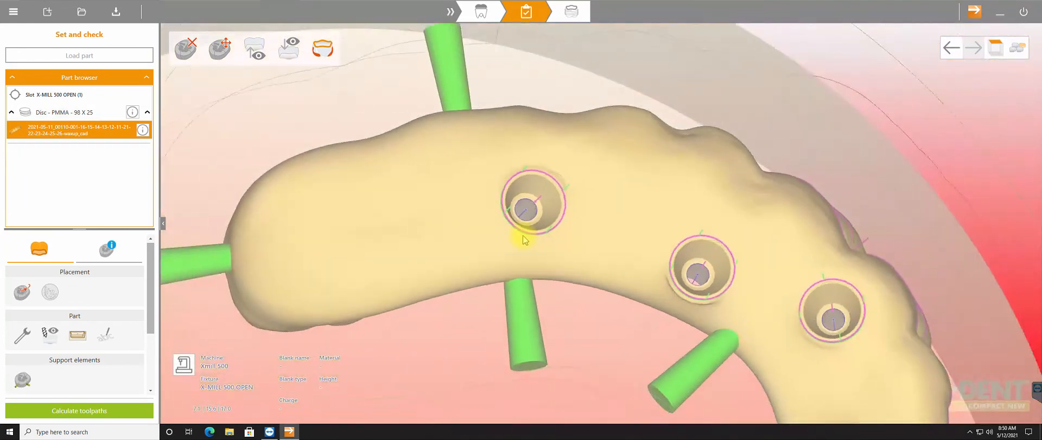
View the nested bridge in its PMMA disc from the occlusal side and examine its screw channel openings
{"action": "left_click", "coordinate": [997, 53]}
{"action": "left_click", "coordinate": [1000, 75]}
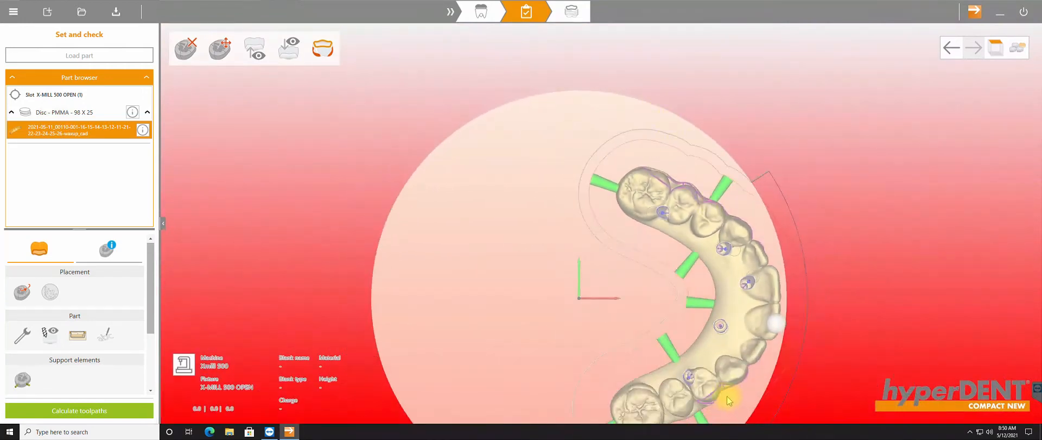
{"action": "scroll", "coordinate": [730, 402], "scroll_direction": "up", "scroll_amount": 3}
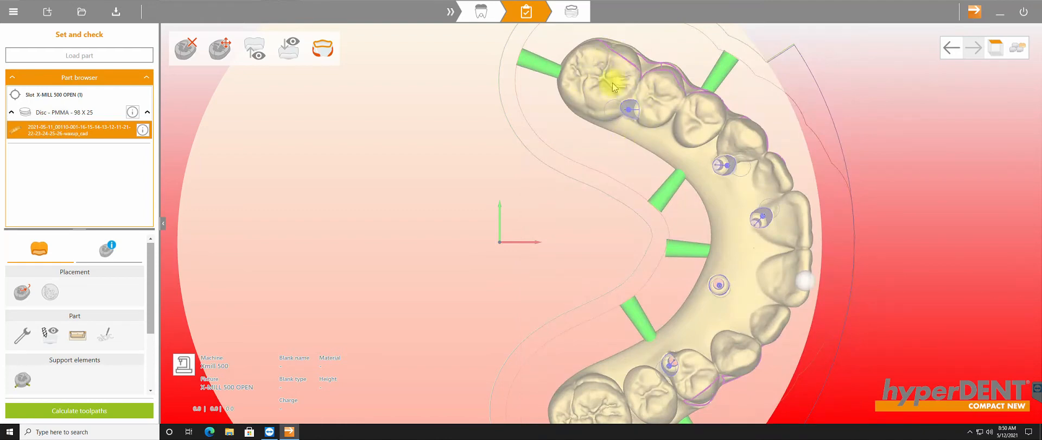
{"action": "mouse_move", "coordinate": [614, 86]}
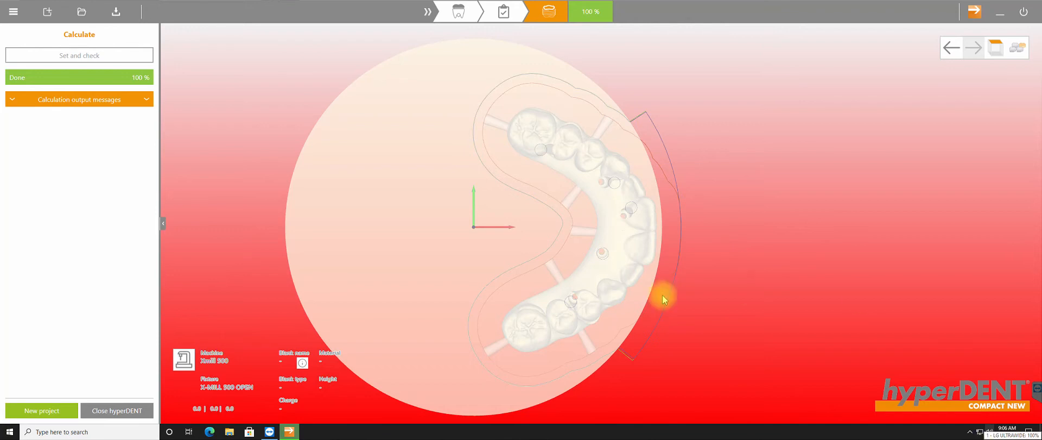
Show the calculated toolpaths of the nested bridge in hyperVIEW and maximize the viewer window
{"action": "scroll", "coordinate": [469, 249], "scroll_direction": "down", "scroll_amount": 5}
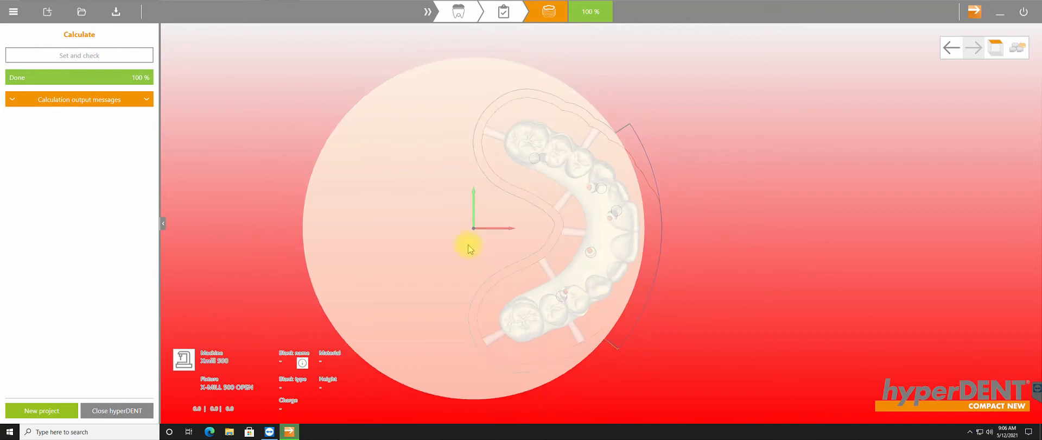
{"action": "scroll", "coordinate": [529, 242], "scroll_direction": "up", "scroll_amount": 6}
{"action": "scroll", "coordinate": [564, 209], "scroll_direction": "up", "scroll_amount": 3}
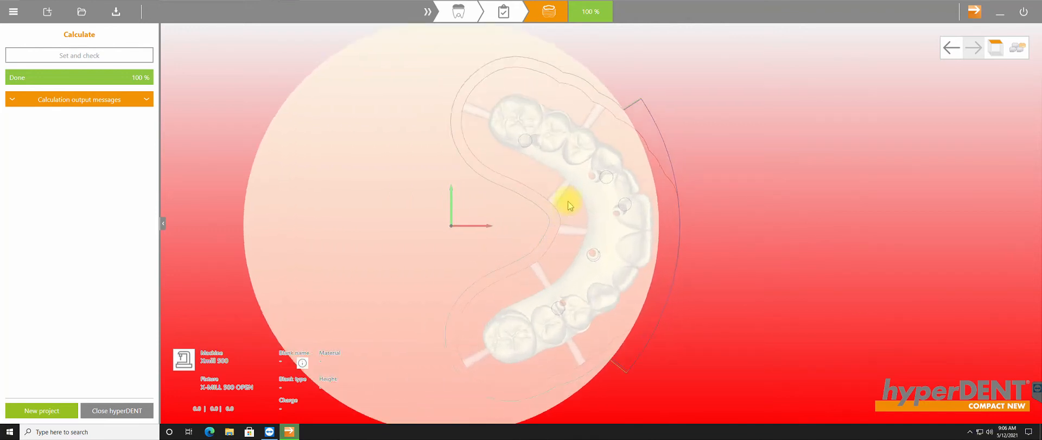
{"action": "scroll", "coordinate": [568, 201], "scroll_direction": "down", "scroll_amount": 3}
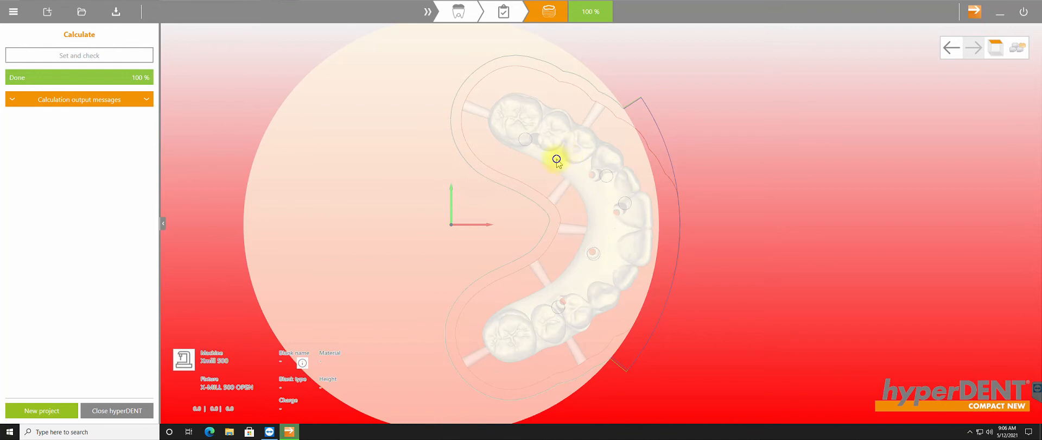
{"action": "right_click", "coordinate": [556, 159]}
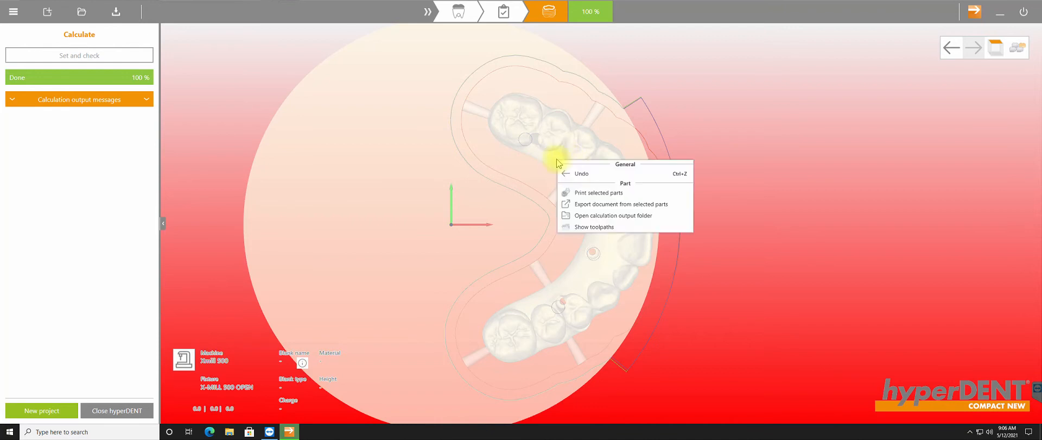
{"action": "left_click", "coordinate": [594, 227]}
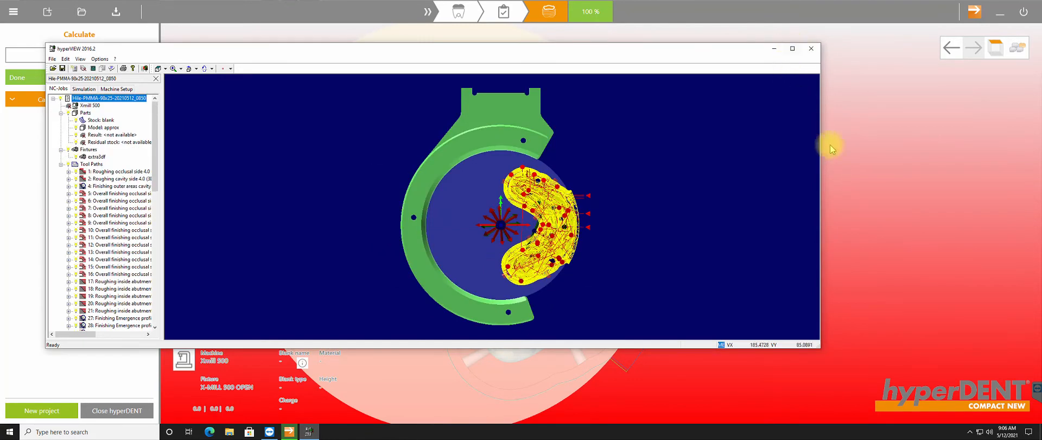
{"action": "left_click", "coordinate": [792, 48]}
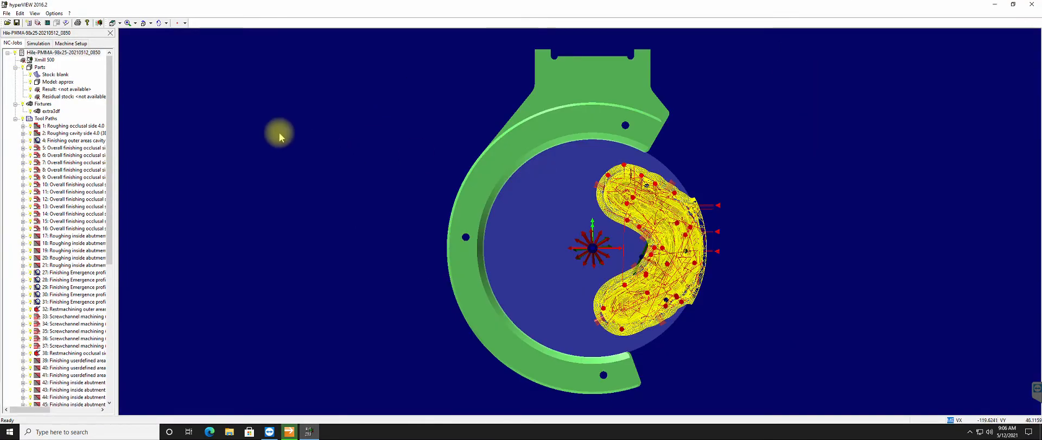
Hide the fixtures and all tool paths, and view the bridge inside the blank from the Right view
{"action": "left_click", "coordinate": [22, 104]}
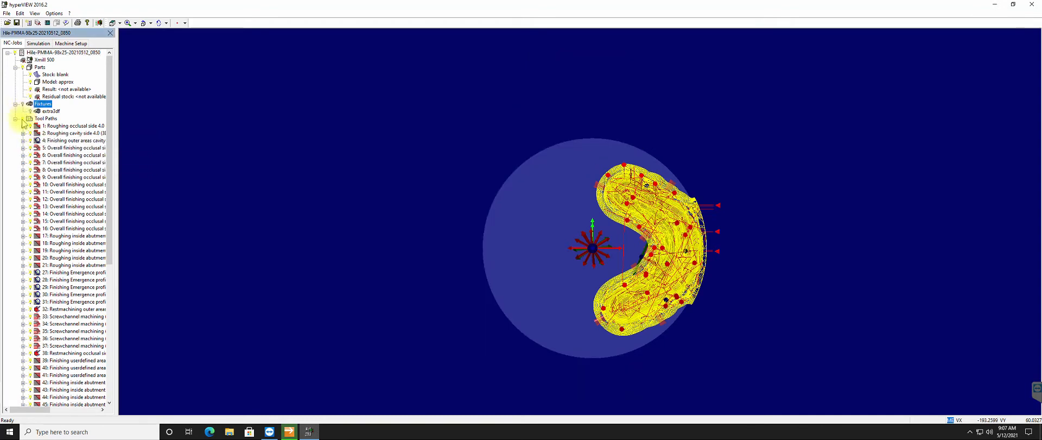
{"action": "left_click", "coordinate": [23, 119]}
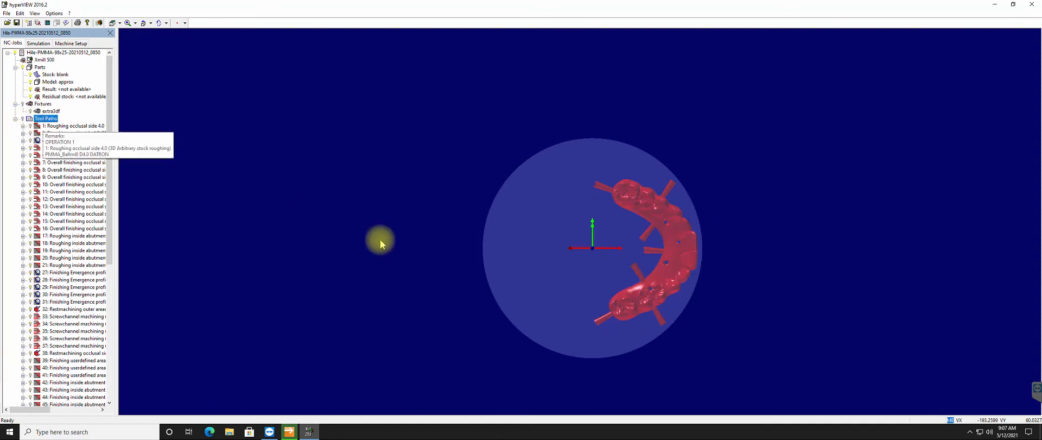
{"action": "left_click_drag", "start_coordinate": [577, 267], "coordinate": [519, 236]}
{"action": "left_click", "coordinate": [119, 24]}
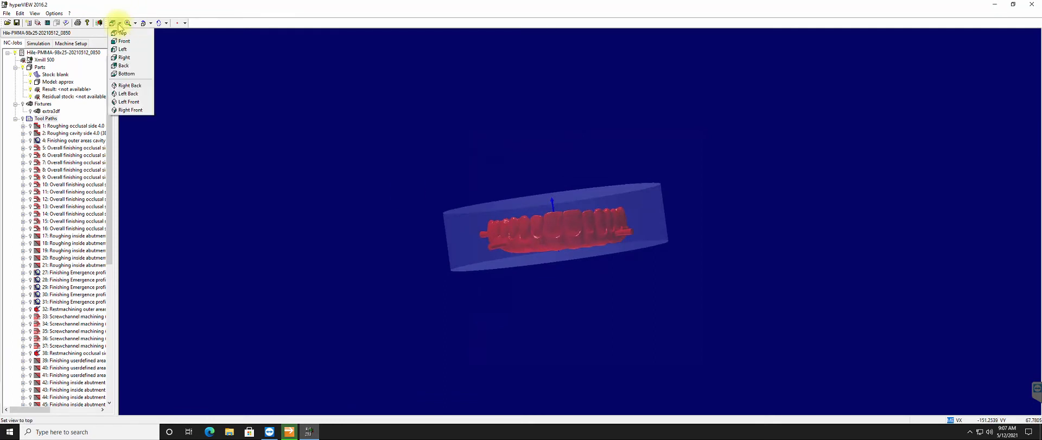
{"action": "left_click", "coordinate": [125, 60]}
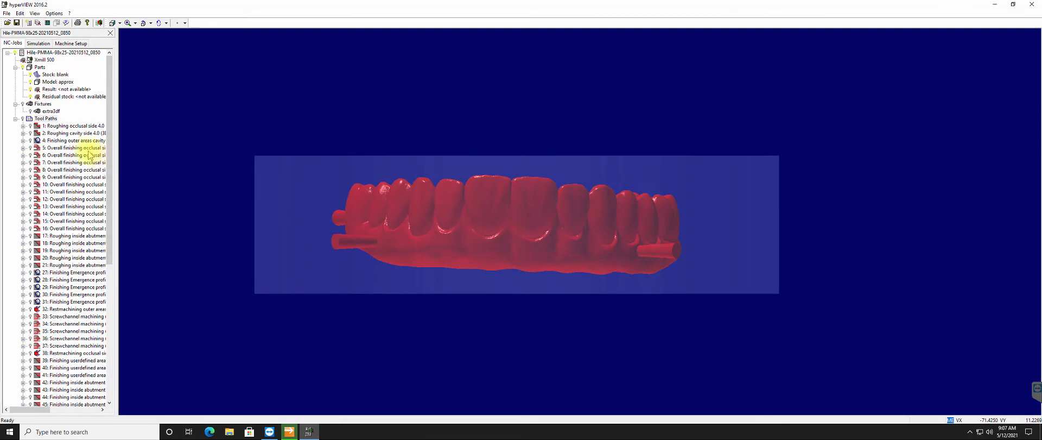
Set the appearance of the bridge model (approx) to transparent
{"action": "left_click", "coordinate": [56, 82]}
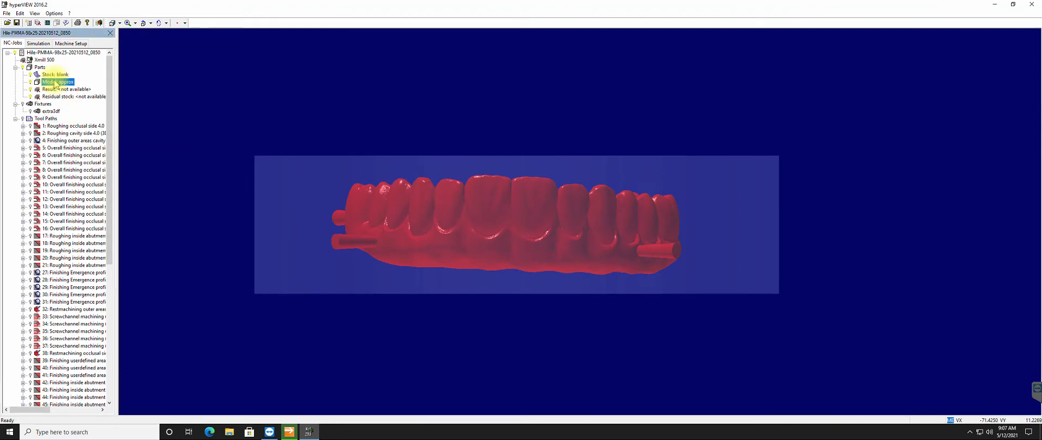
{"action": "right_click", "coordinate": [54, 80]}
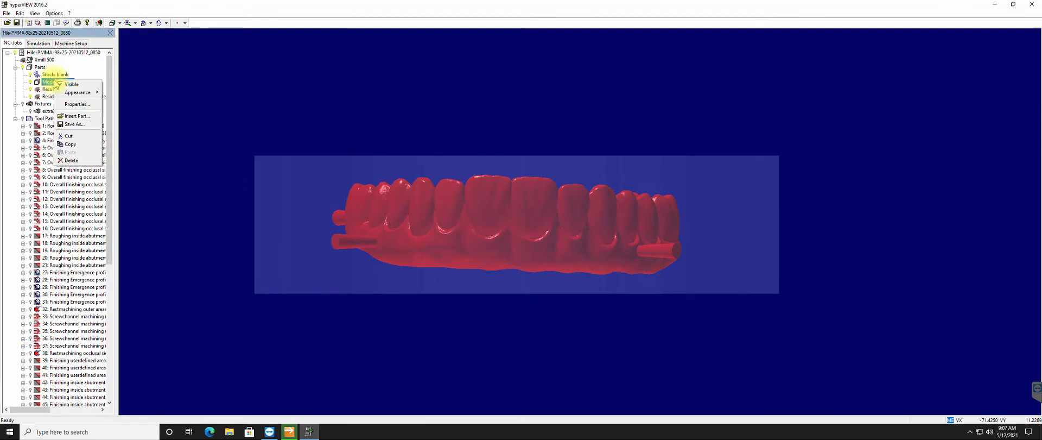
{"action": "mouse_move", "coordinate": [93, 97]}
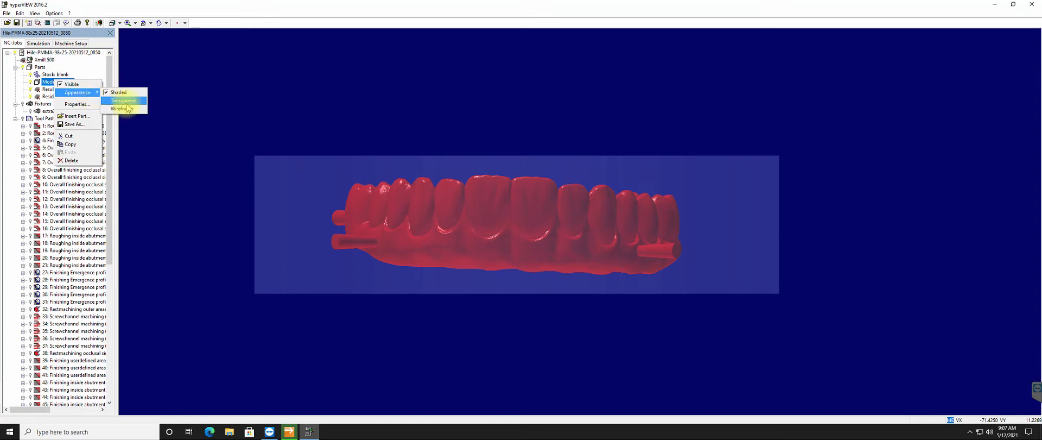
{"action": "left_click", "coordinate": [124, 101]}
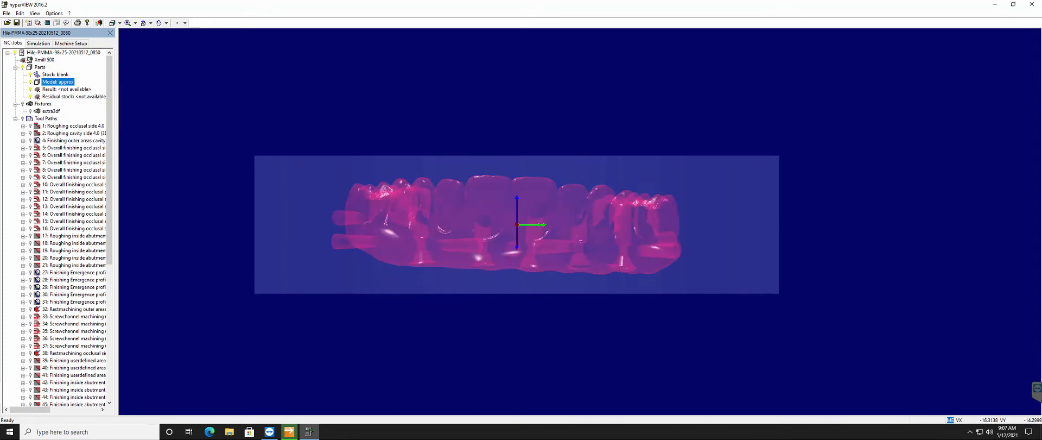
Show the 2.0 Occ Only screw channel machining tool paths, operations 33 to 37, inside the transparent bridge
{"action": "scroll", "coordinate": [461, 303], "scroll_direction": "up", "scroll_amount": 5}
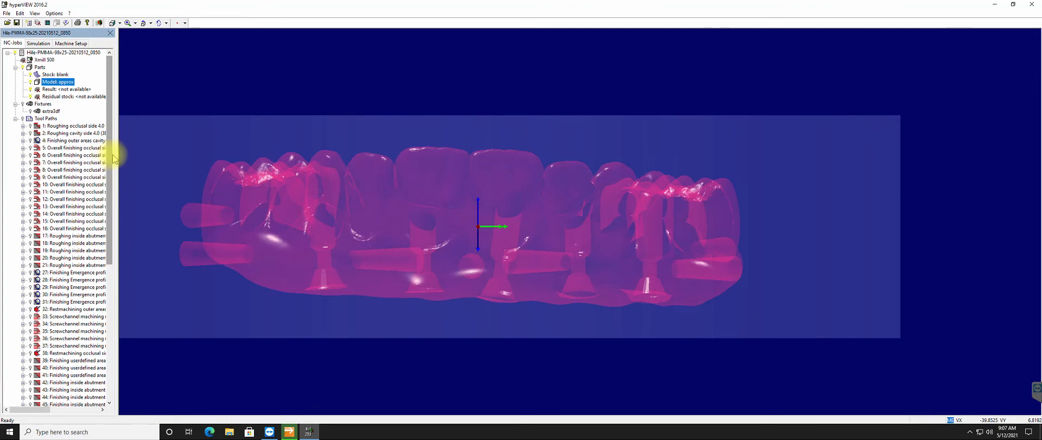
{"action": "scroll", "coordinate": [114, 168], "scroll_direction": "down", "scroll_amount": 1}
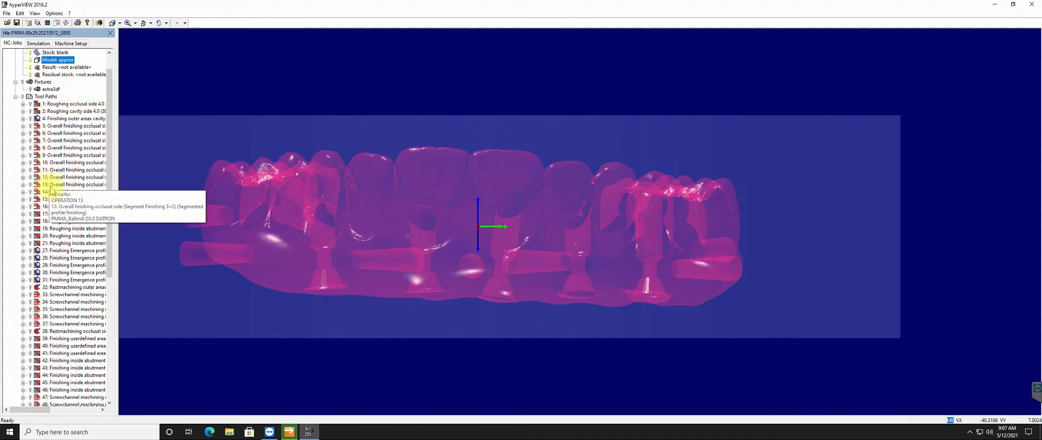
{"action": "left_click", "coordinate": [31, 324]}
{"action": "left_click", "coordinate": [31, 316]}
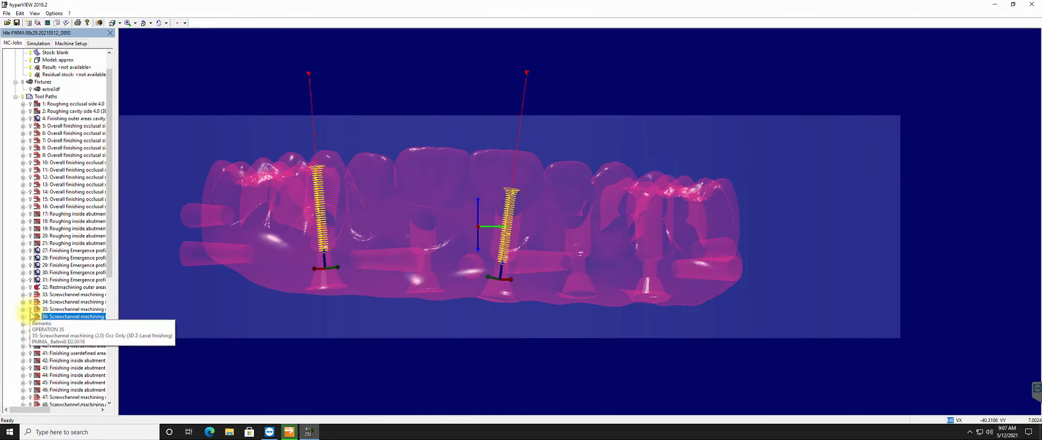
{"action": "left_click", "coordinate": [31, 308]}
{"action": "left_click", "coordinate": [31, 301]}
{"action": "left_click", "coordinate": [31, 294]}
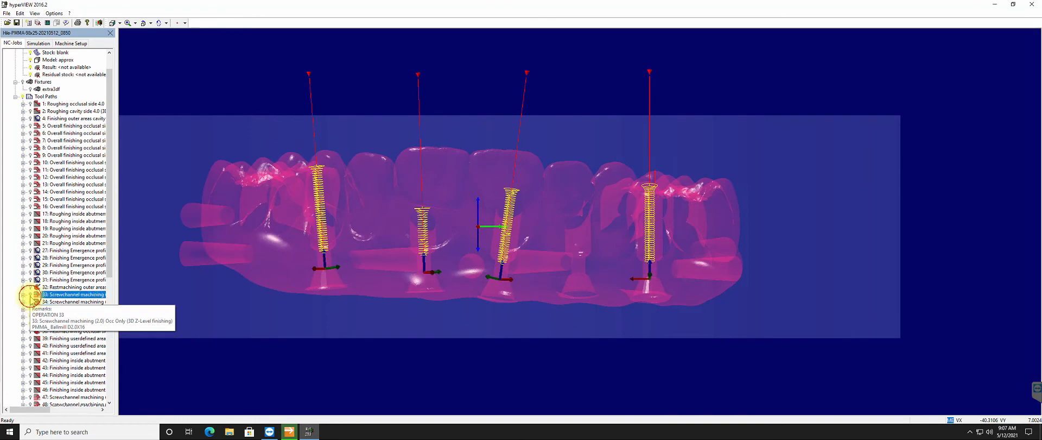
{"action": "scroll", "coordinate": [341, 318], "scroll_direction": "up", "scroll_amount": 1}
{"action": "left_click_drag", "start_coordinate": [240, 151], "coordinate": [629, 337]}
{"action": "left_click_drag", "start_coordinate": [714, 333], "coordinate": [717, 334]}
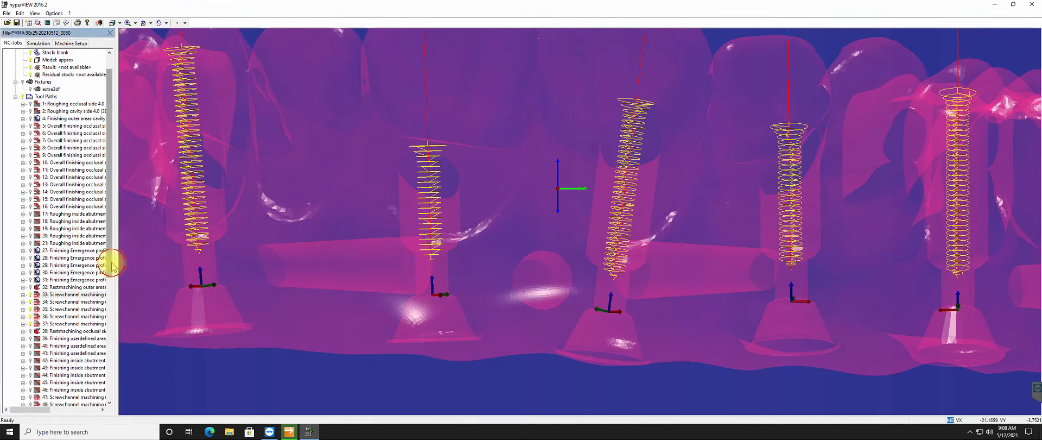
Show the 1.0 Cav only screw channel machining tool paths, operations 47 to 51
{"action": "left_click_drag", "start_coordinate": [108, 268], "coordinate": [111, 293]}
{"action": "scroll", "coordinate": [24, 313], "scroll_direction": "down", "scroll_amount": 5}
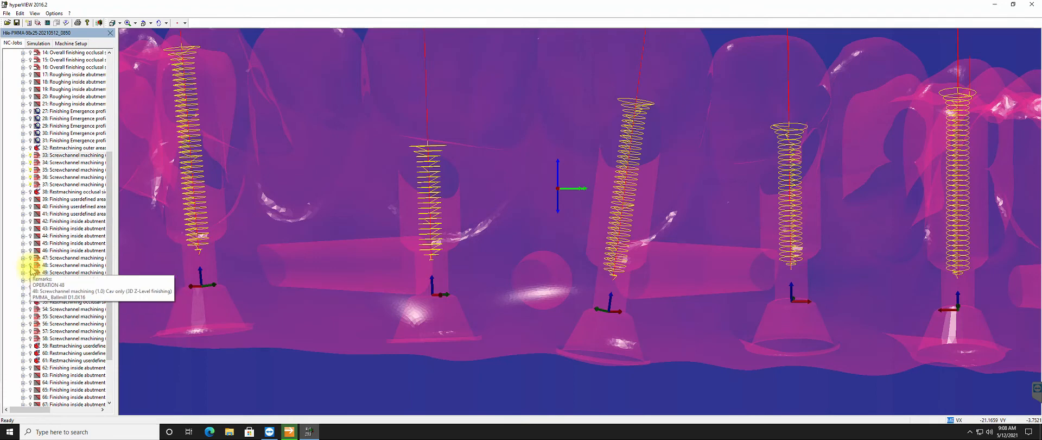
{"action": "left_click", "coordinate": [30, 266]}
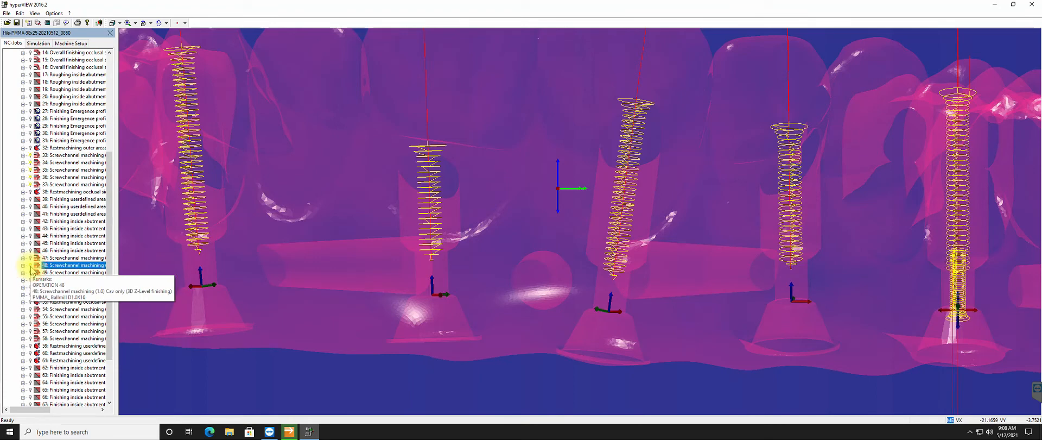
{"action": "left_click", "coordinate": [31, 272]}
{"action": "left_click", "coordinate": [32, 280]}
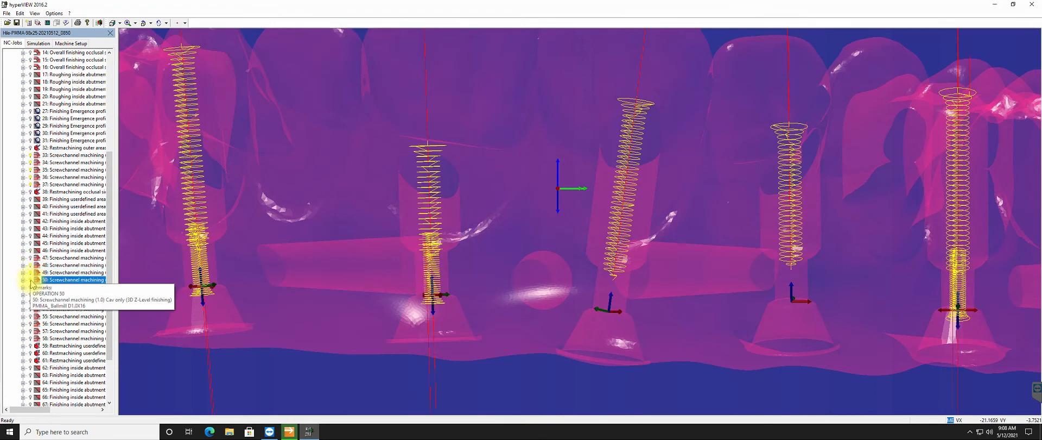
{"action": "left_click", "coordinate": [31, 287]}
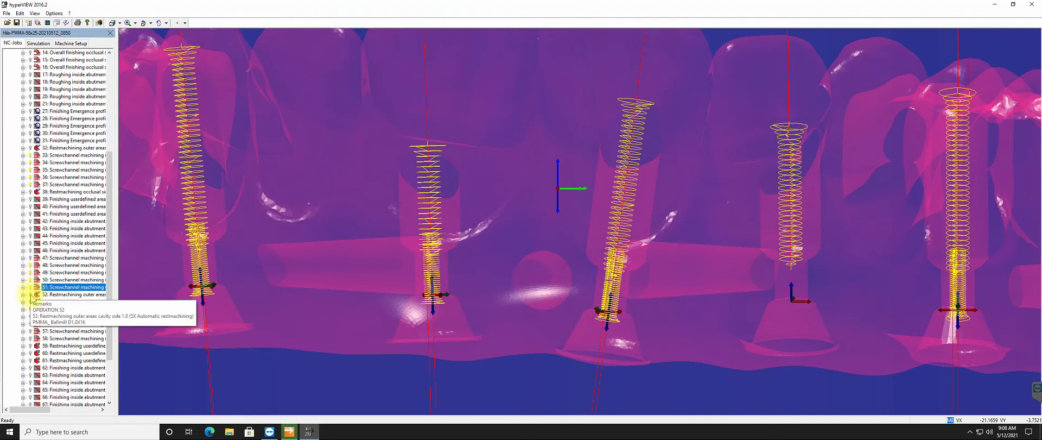
{"action": "left_click", "coordinate": [30, 258]}
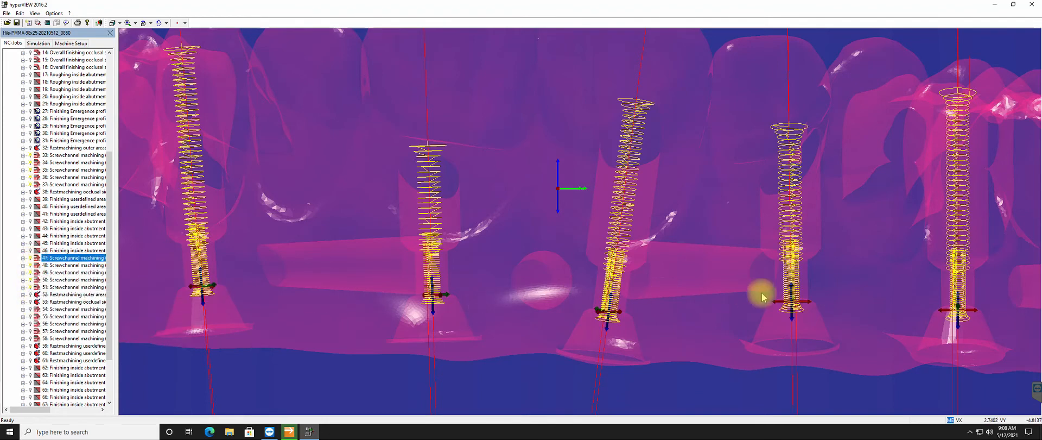
{"action": "middle_click_drag", "start_coordinate": [676, 279], "coordinate": [667, 283]}
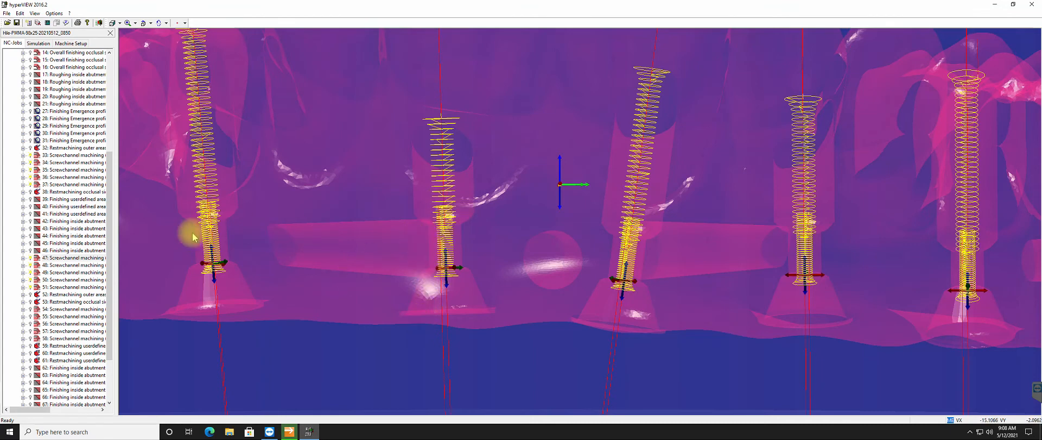
Show the 1.0 Occ Only screw channel machining tool paths, operations 54 to 58, in all five channels
{"action": "scroll", "coordinate": [111, 253], "scroll_direction": "down", "scroll_amount": 1}
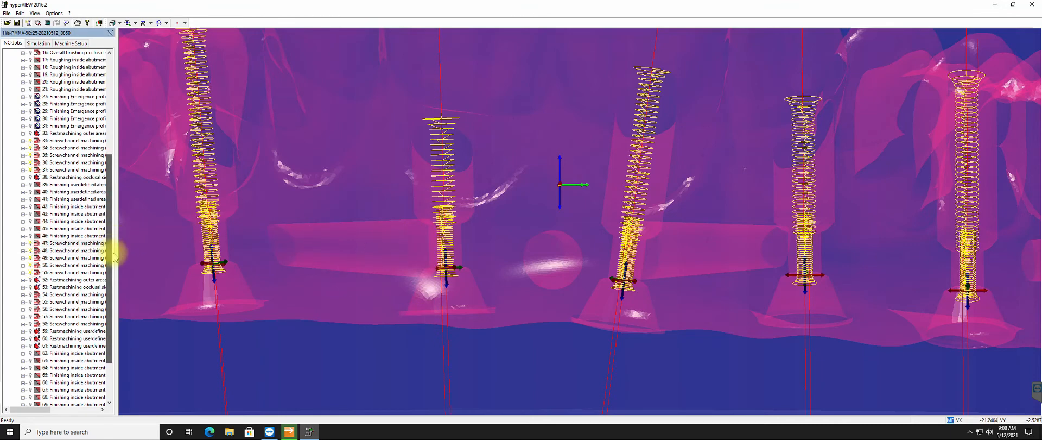
{"action": "scroll", "coordinate": [111, 259], "scroll_direction": "down", "scroll_amount": 2}
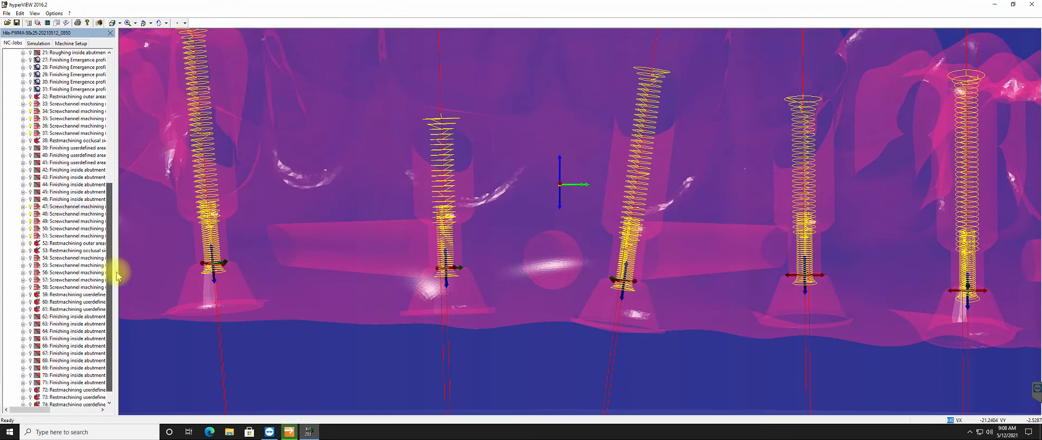
{"action": "mouse_move", "coordinate": [47, 297]}
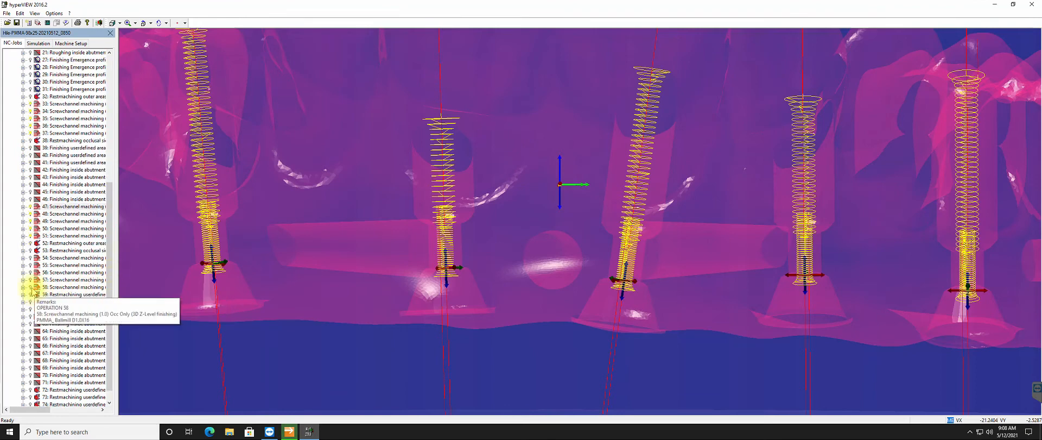
{"action": "left_click", "coordinate": [31, 287]}
{"action": "left_click", "coordinate": [30, 280]}
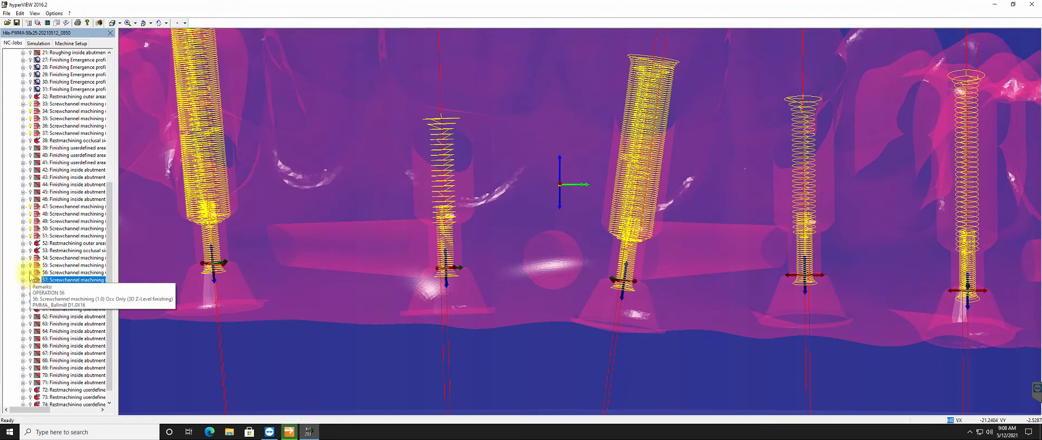
{"action": "left_click", "coordinate": [31, 265]}
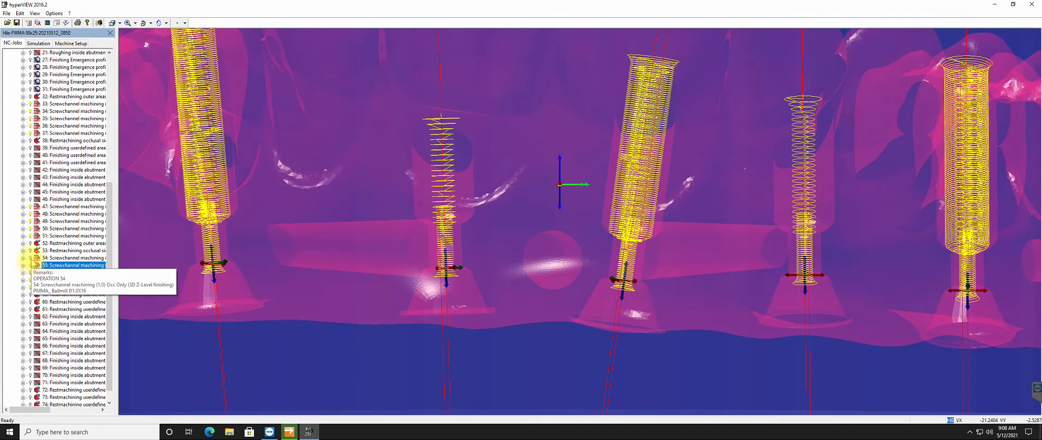
{"action": "left_click", "coordinate": [34, 258]}
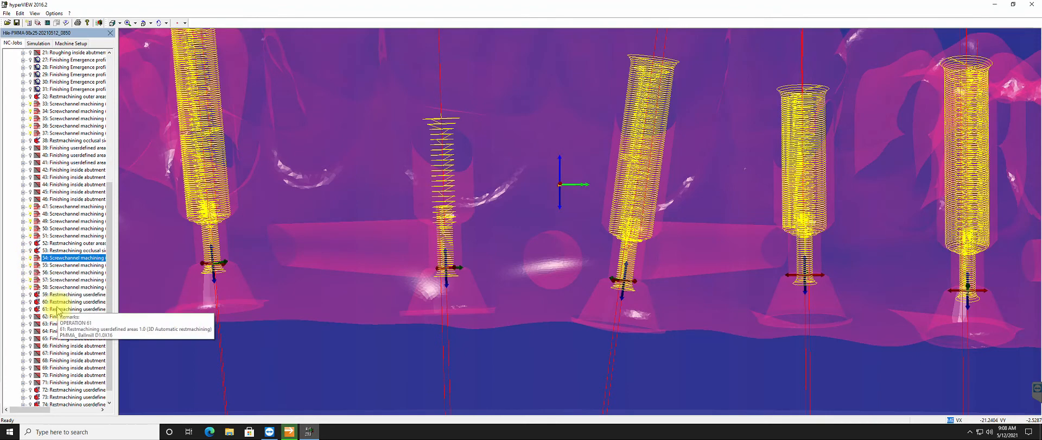
{"action": "scroll", "coordinate": [462, 252], "scroll_direction": "down", "scroll_amount": 2}
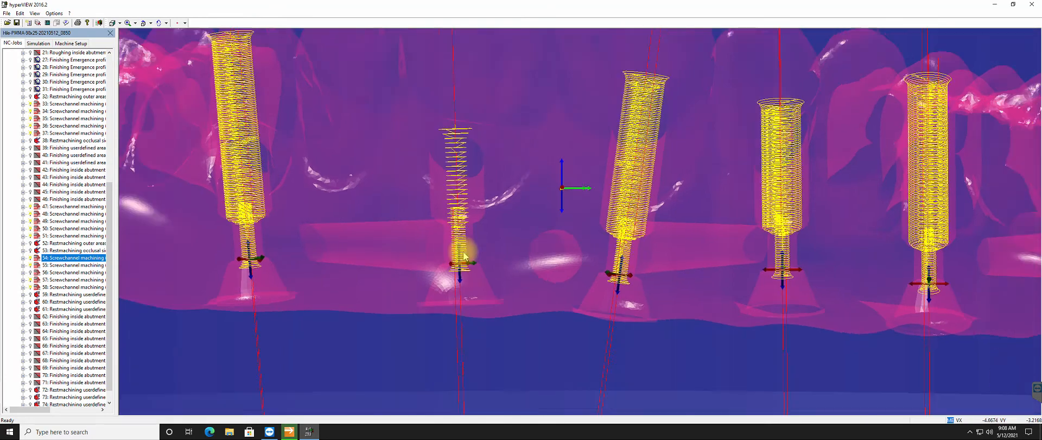
{"action": "middle_click_drag", "start_coordinate": [585, 229], "coordinate": [586, 224]}
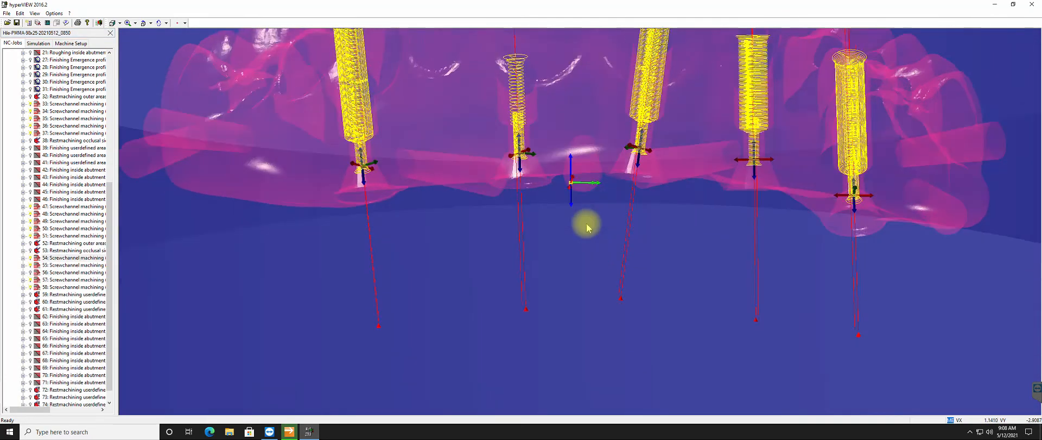
{"action": "scroll", "coordinate": [486, 241], "scroll_direction": "up", "scroll_amount": 1}
{"action": "scroll", "coordinate": [488, 266], "scroll_direction": "down", "scroll_amount": 2}
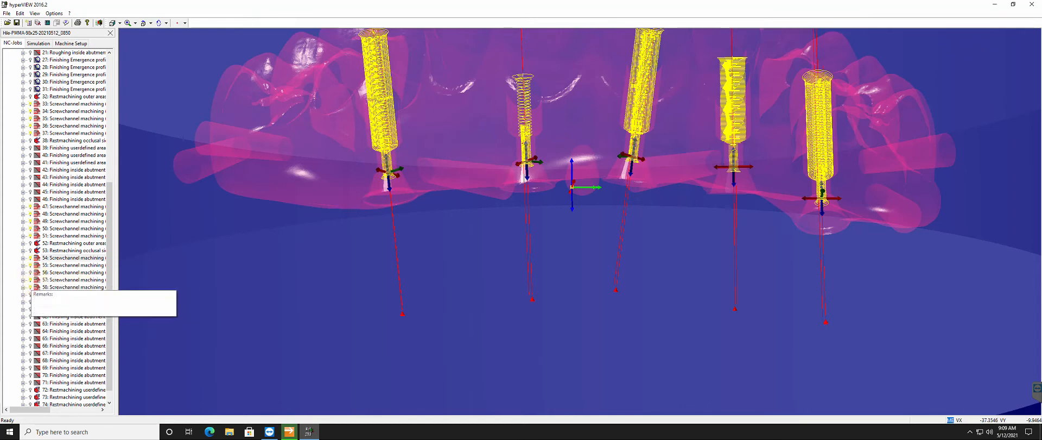
{"action": "left_click", "coordinate": [30, 272]}
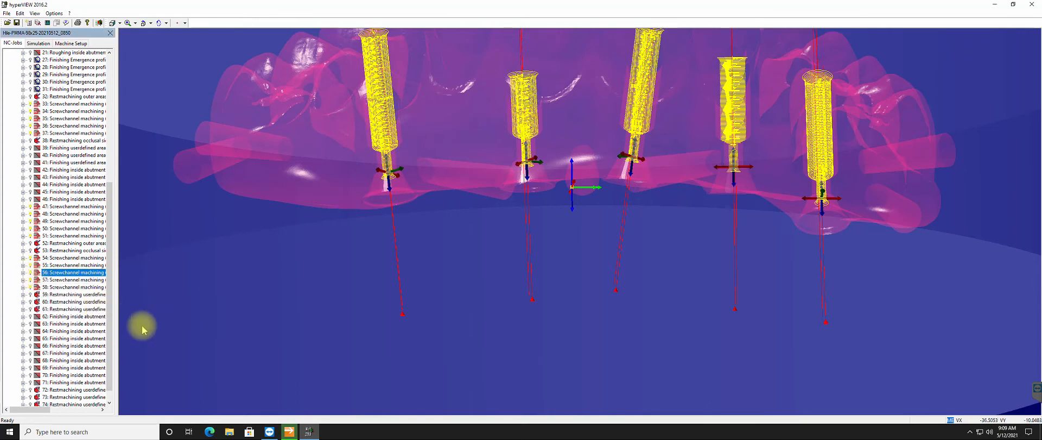
Delete the tool paths ahead of the first screw channel machining job, operations 1 to 32
{"action": "scroll", "coordinate": [110, 300], "scroll_direction": "down", "scroll_amount": 1}
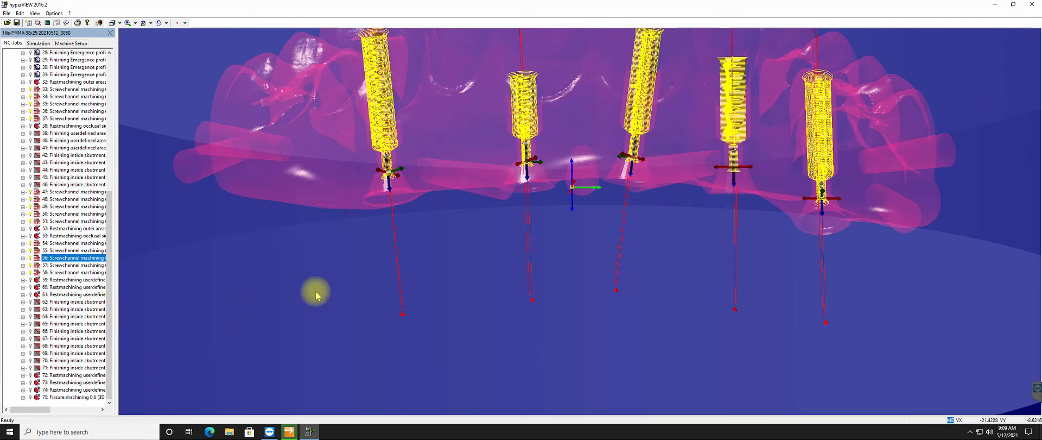
{"action": "scroll", "coordinate": [334, 370], "scroll_direction": "down", "scroll_amount": 2}
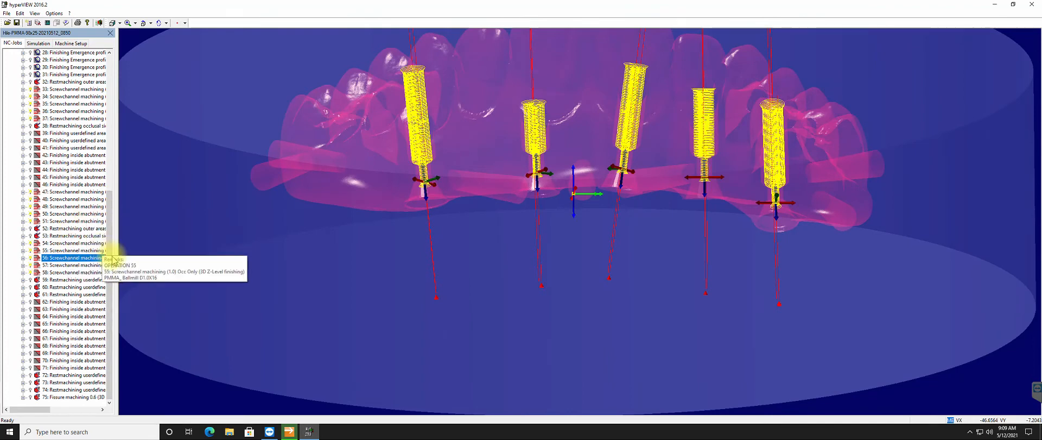
{"action": "left_click_drag", "start_coordinate": [110, 246], "coordinate": [128, 105]}
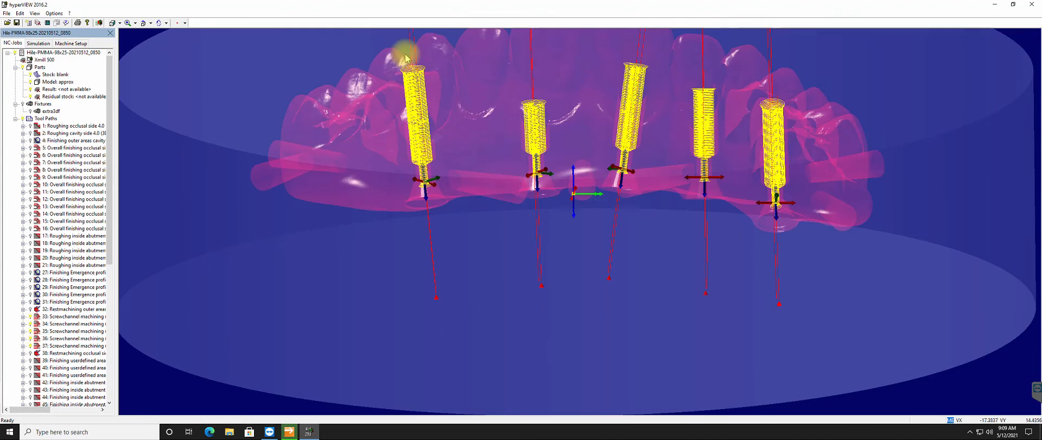
{"action": "left_click", "coordinate": [76, 125]}
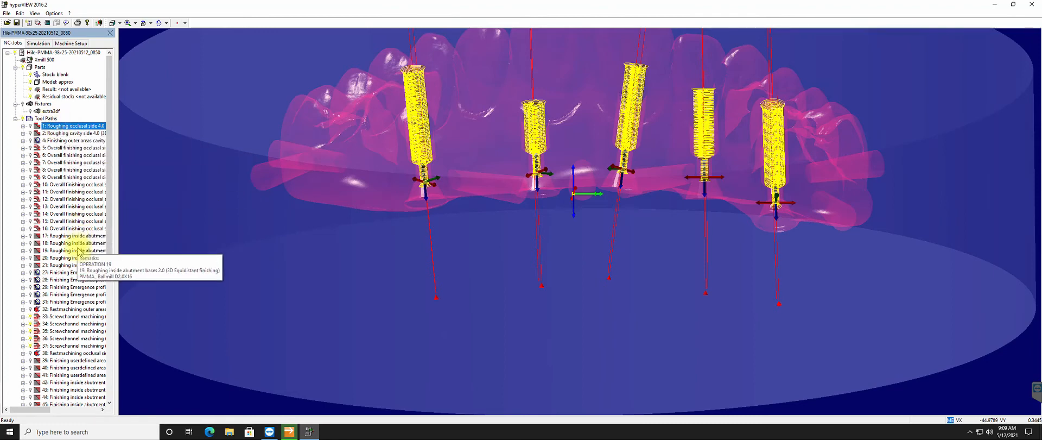
{"action": "left_click", "coordinate": [55, 309], "text": "shift"}
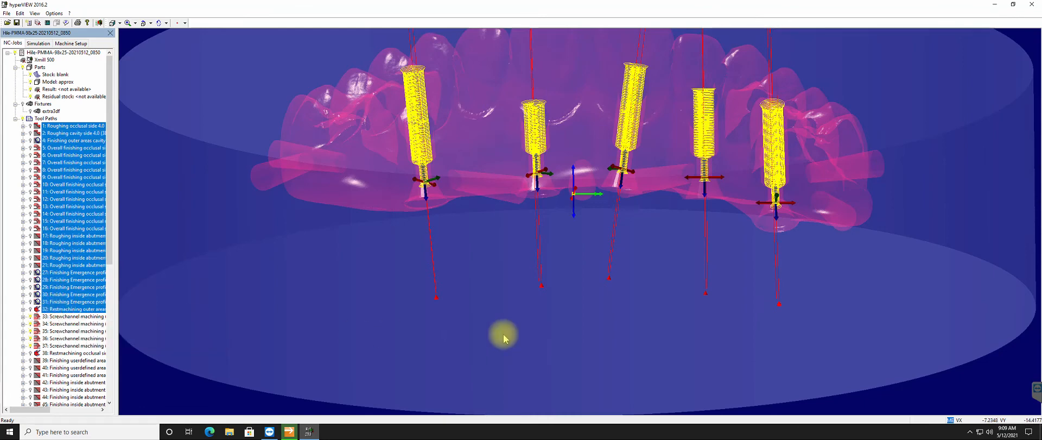
{"action": "key", "text": "Delete"}
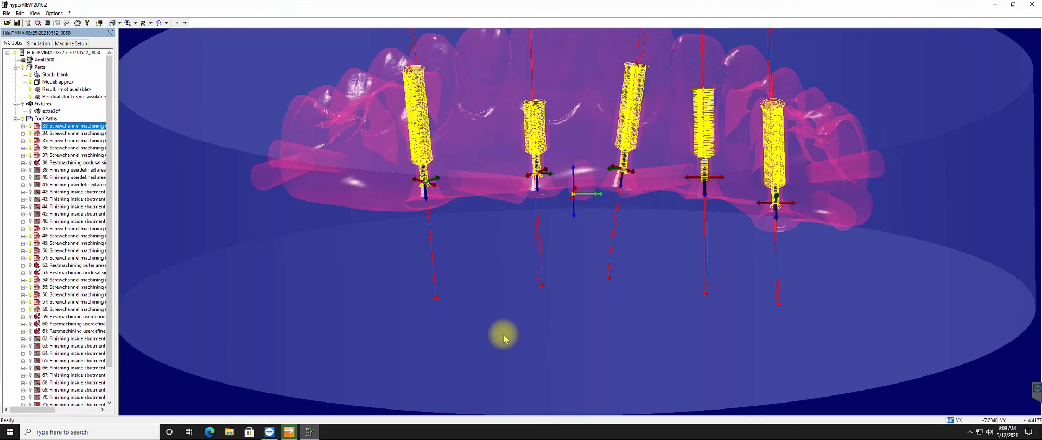
Delete the tool paths between the screw channel jobs: operations 38 to 46 and the restmachining operations 52 and 53
{"action": "left_click", "coordinate": [61, 163]}
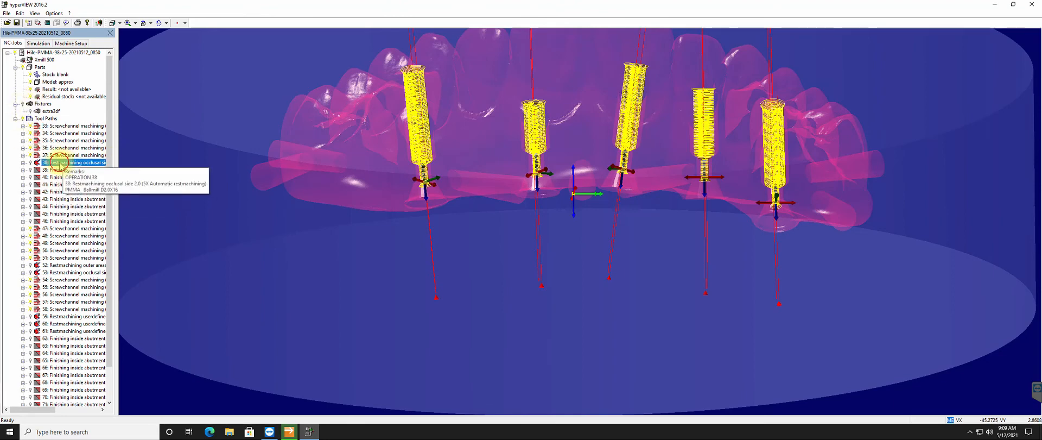
{"action": "left_click", "coordinate": [60, 221], "text": "shift"}
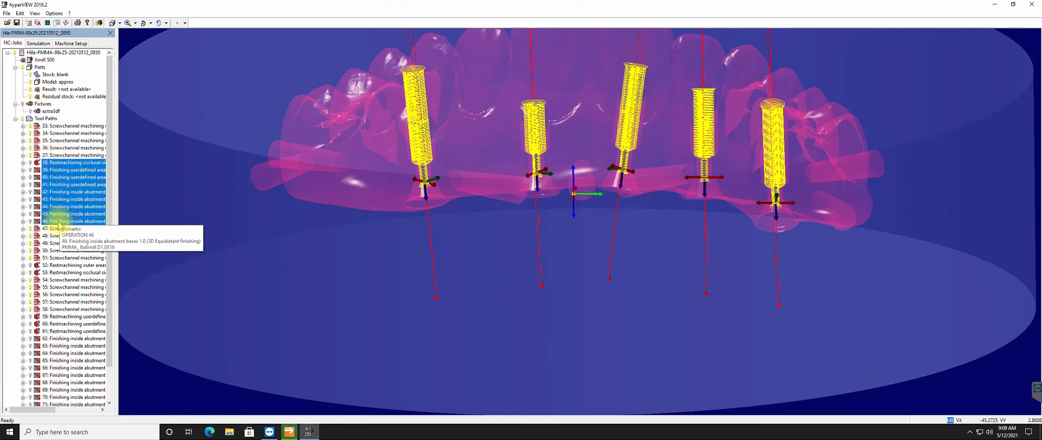
{"action": "key", "text": "Delete"}
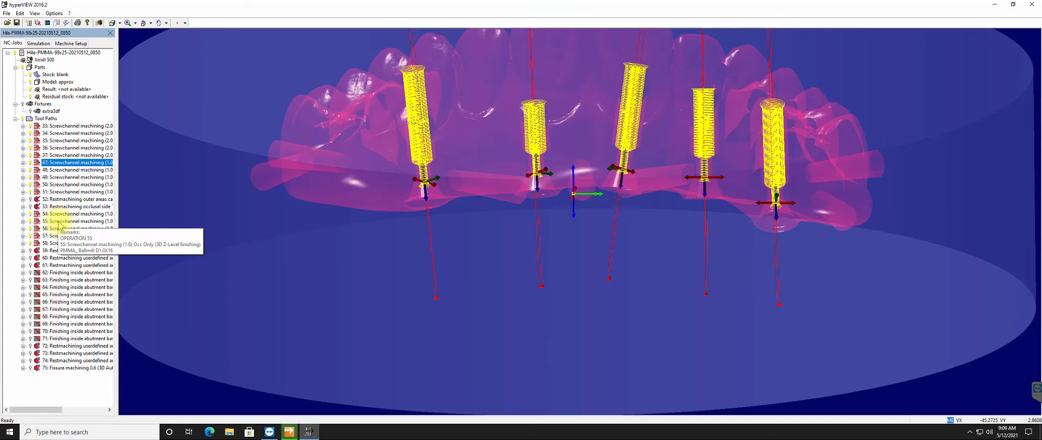
{"action": "left_click", "coordinate": [62, 199]}
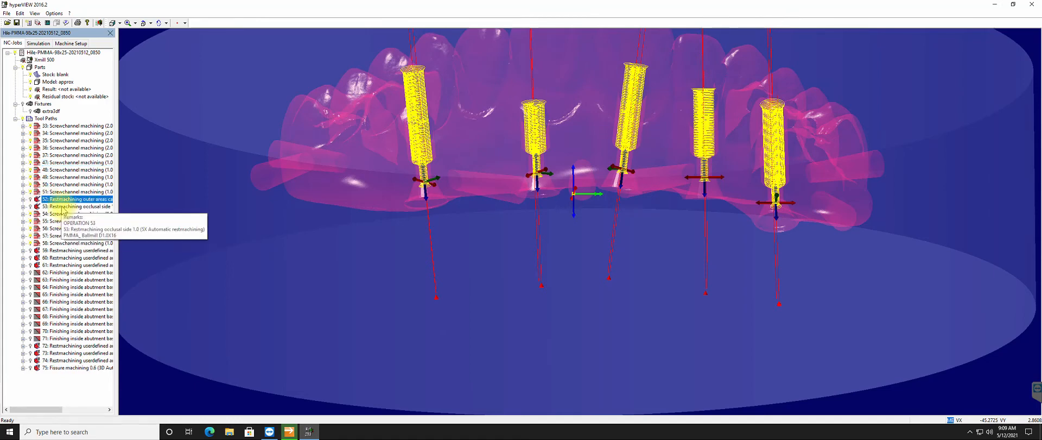
{"action": "left_click", "coordinate": [61, 206], "text": "shift"}
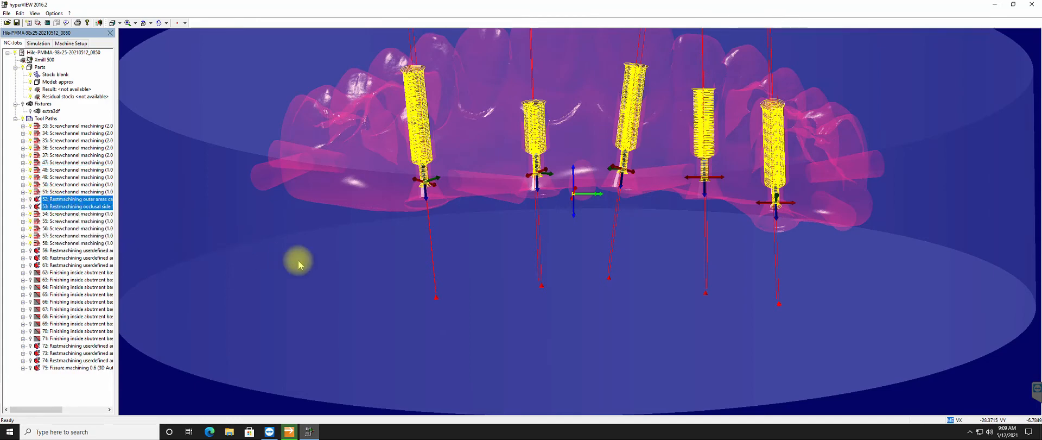
{"action": "key", "text": "Delete"}
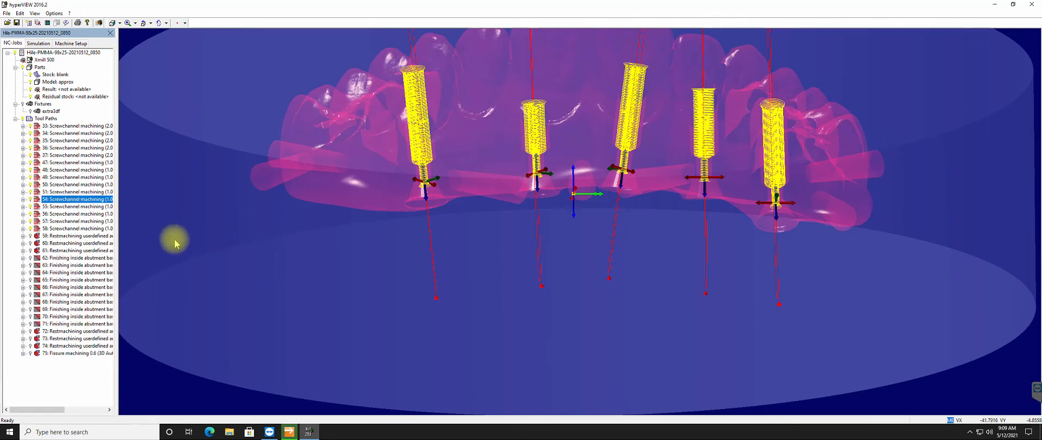
Delete the remaining restmachining, abutment base finishing and fissure machining tool paths, operations 59 to 75
{"action": "left_click", "coordinate": [66, 236]}
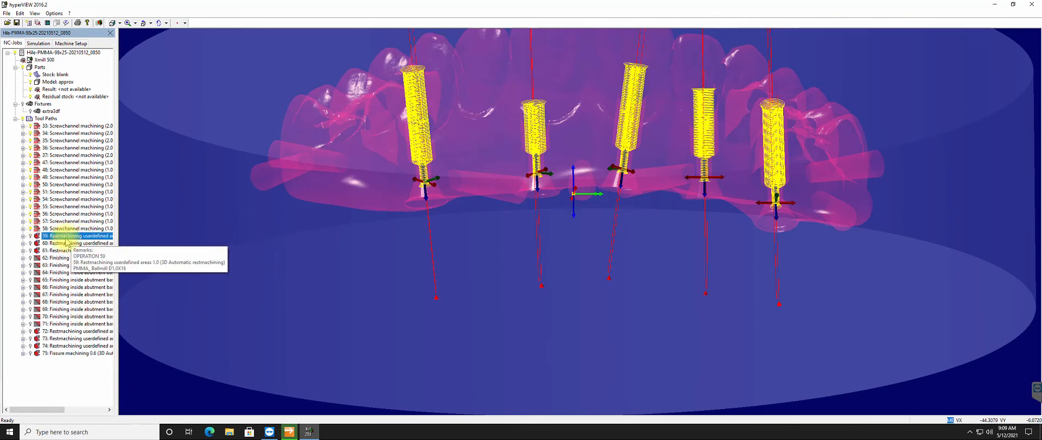
{"action": "left_click", "coordinate": [71, 353], "text": "shift"}
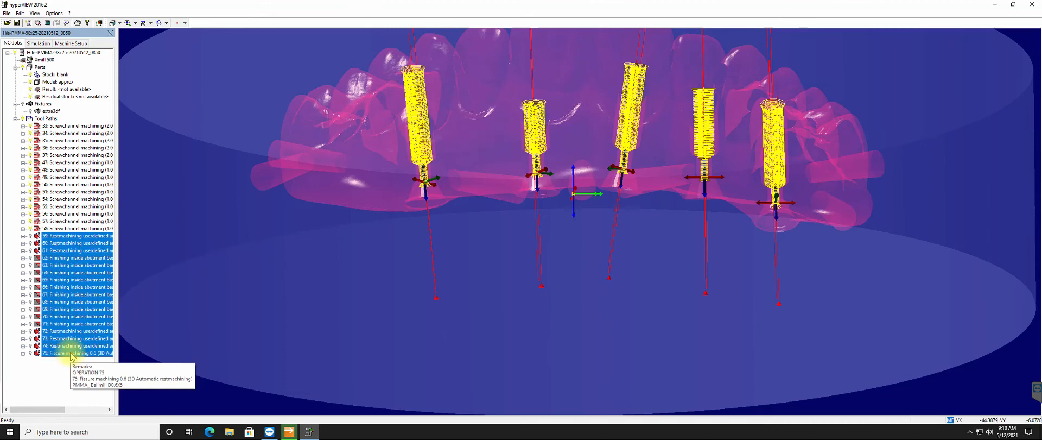
{"action": "key", "text": "Delete"}
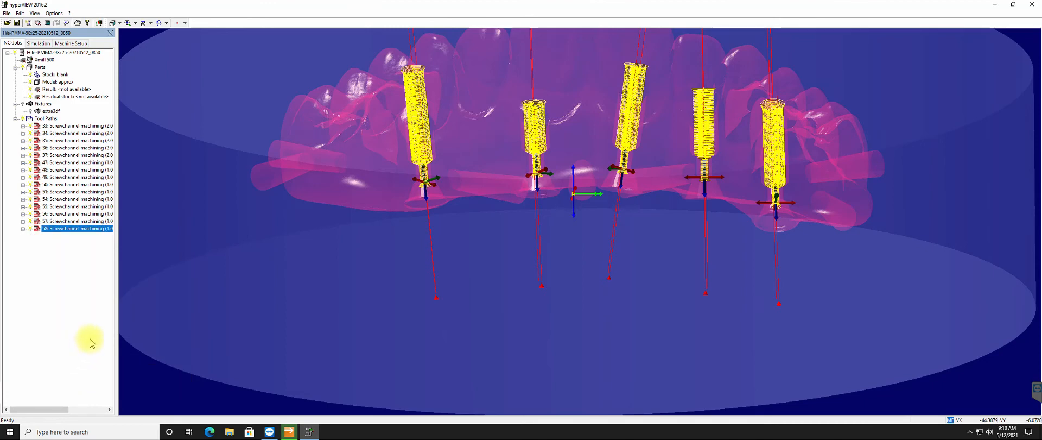
Widen the job list to show the full operation names and inspect the remaining screw channel tool paths in the blank
{"action": "left_click_drag", "start_coordinate": [118, 277], "coordinate": [186, 280]}
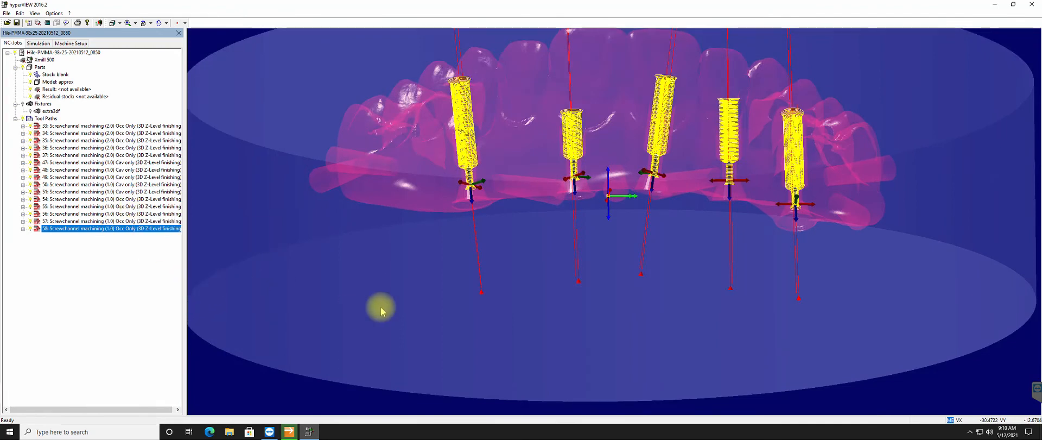
{"action": "scroll", "coordinate": [381, 307], "scroll_direction": "down", "scroll_amount": 3}
{"action": "middle_click_drag", "start_coordinate": [499, 209], "coordinate": [498, 216]}
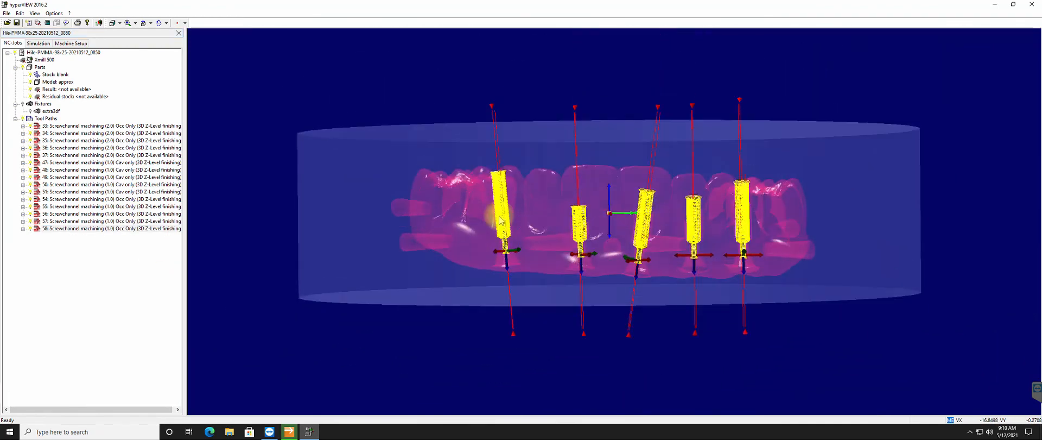
{"action": "middle_click_drag", "start_coordinate": [578, 230], "coordinate": [578, 224]}
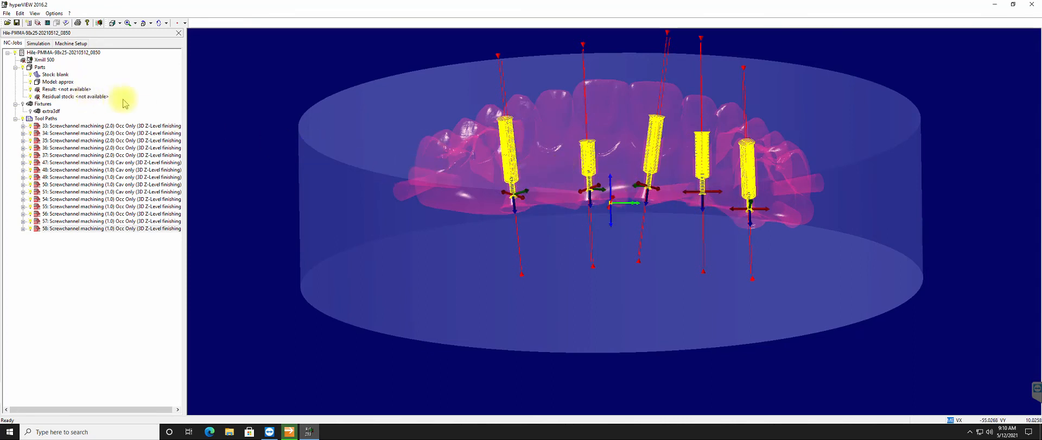
Postprocess the remaining screw channel jobs with the listed tools, overwriting the existing main NC file, and close the postprocessor report
{"action": "left_click", "coordinate": [98, 25]}
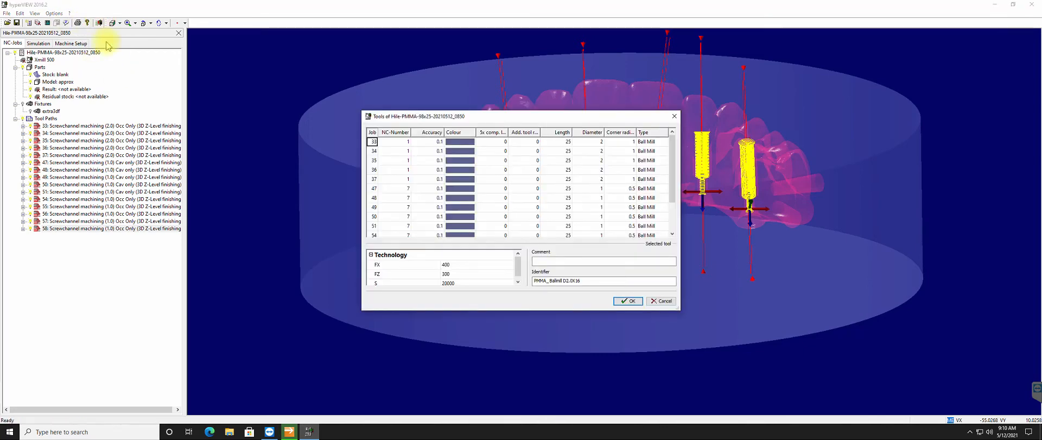
{"action": "left_click", "coordinate": [628, 301]}
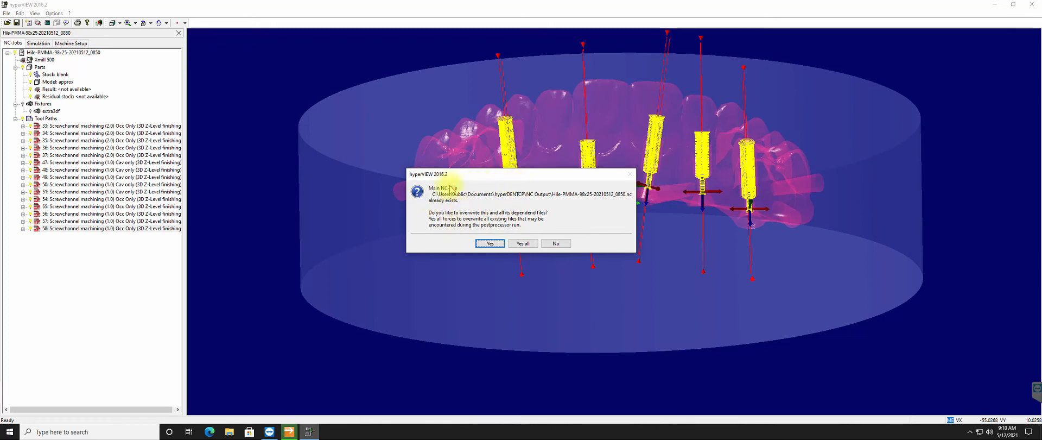
{"action": "left_click", "coordinate": [490, 243]}
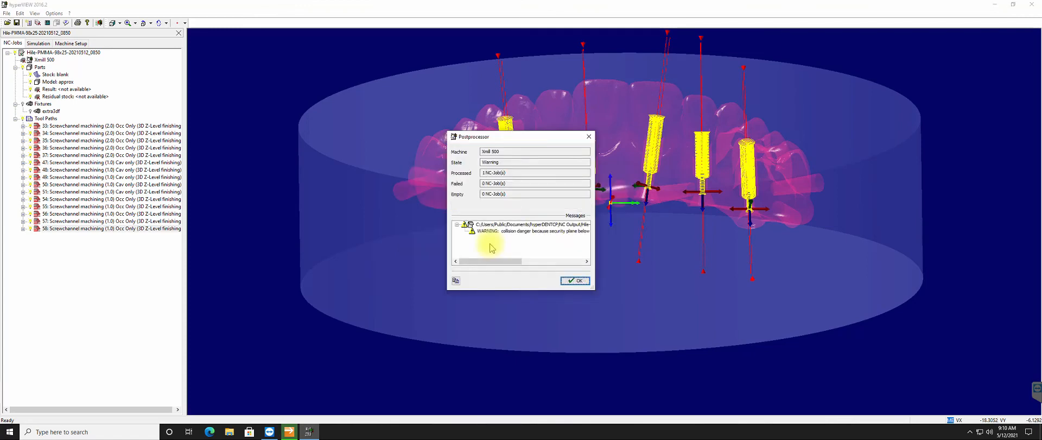
{"action": "left_click", "coordinate": [574, 282]}
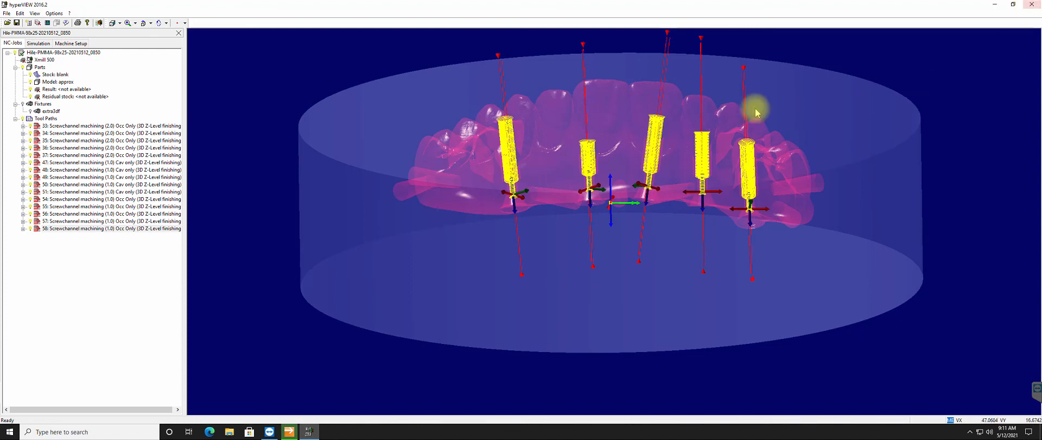
Close the hyperVIEW tool path viewer and minimize hyperDENT to reach the desktop
{"action": "middle_click_drag", "start_coordinate": [563, 214], "coordinate": [542, 201]}
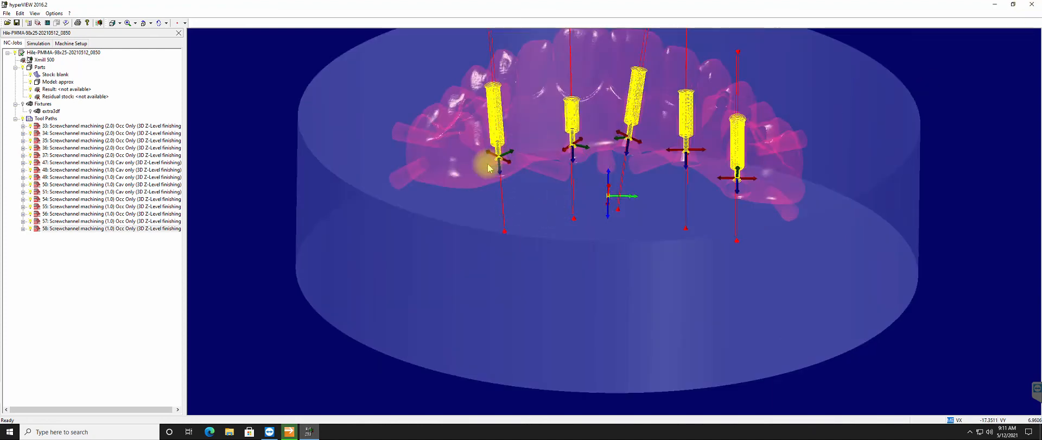
{"action": "middle_click_drag", "start_coordinate": [536, 148], "coordinate": [531, 163]}
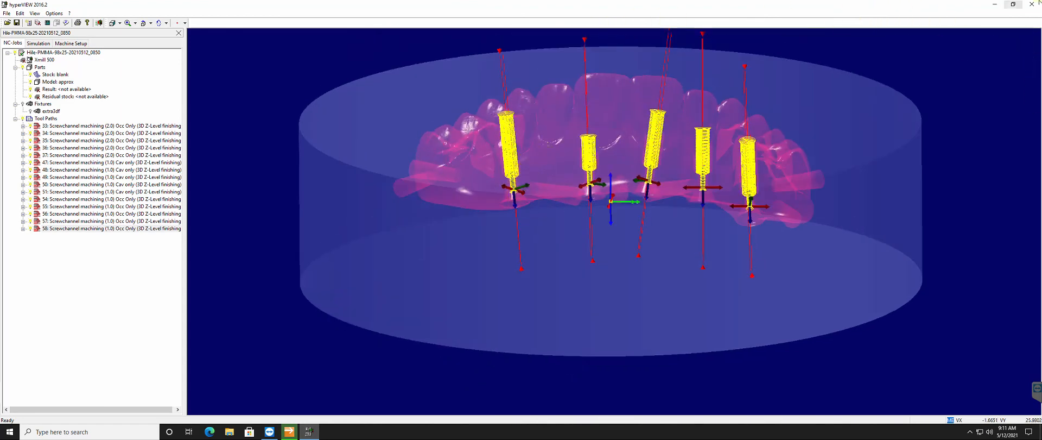
{"action": "left_click", "coordinate": [1030, 5]}
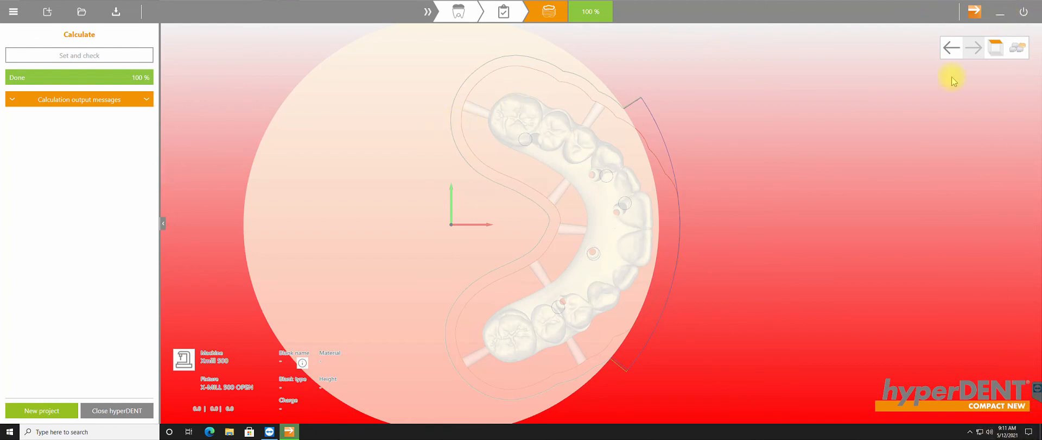
{"action": "left_click", "coordinate": [1000, 12]}
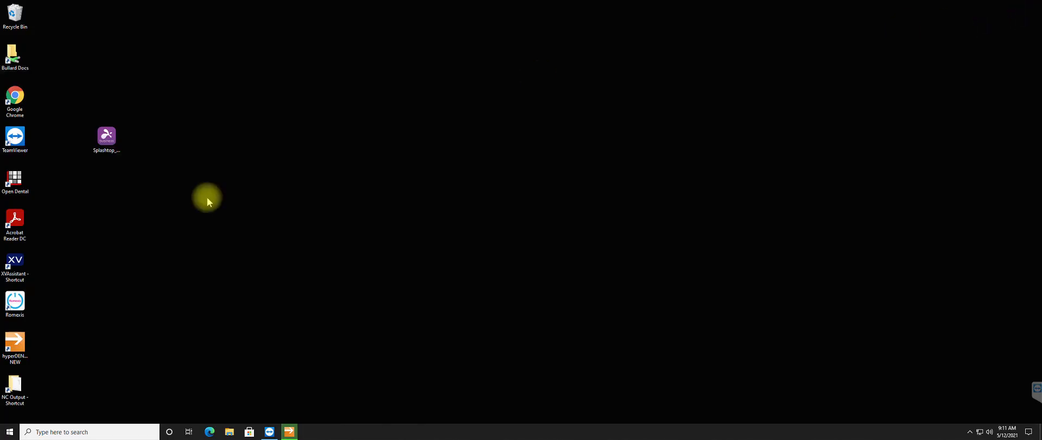
Open the NC Output folder, select the PMMA-98x25 NC file ending in 20210512_0850, and sort the files by date modified
{"action": "double_click", "coordinate": [27, 384]}
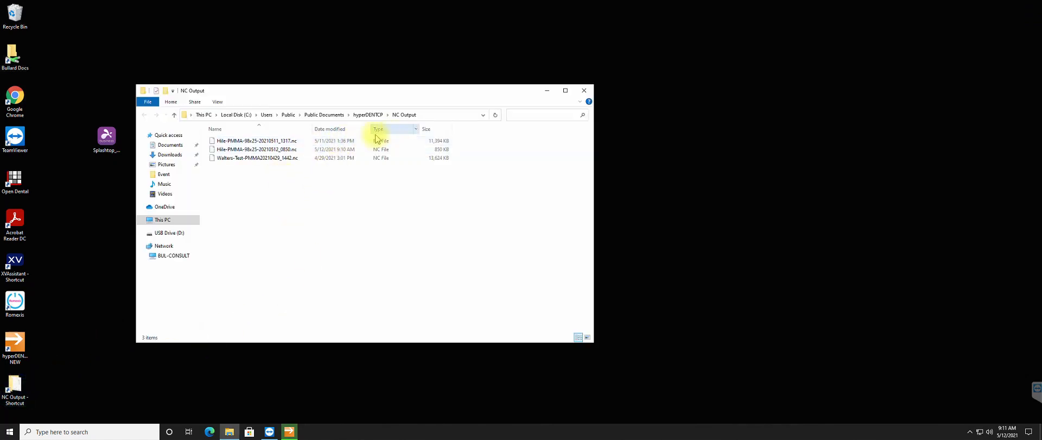
{"action": "left_click", "coordinate": [346, 149]}
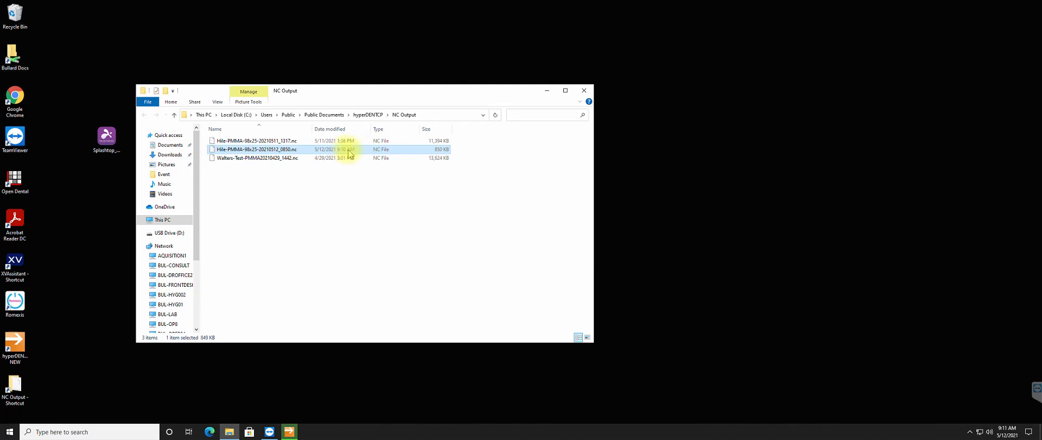
{"action": "left_click", "coordinate": [352, 130]}
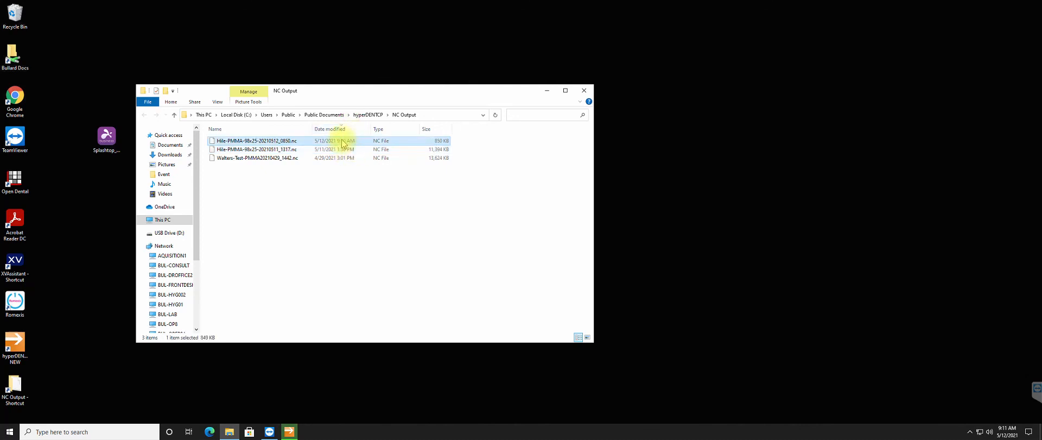